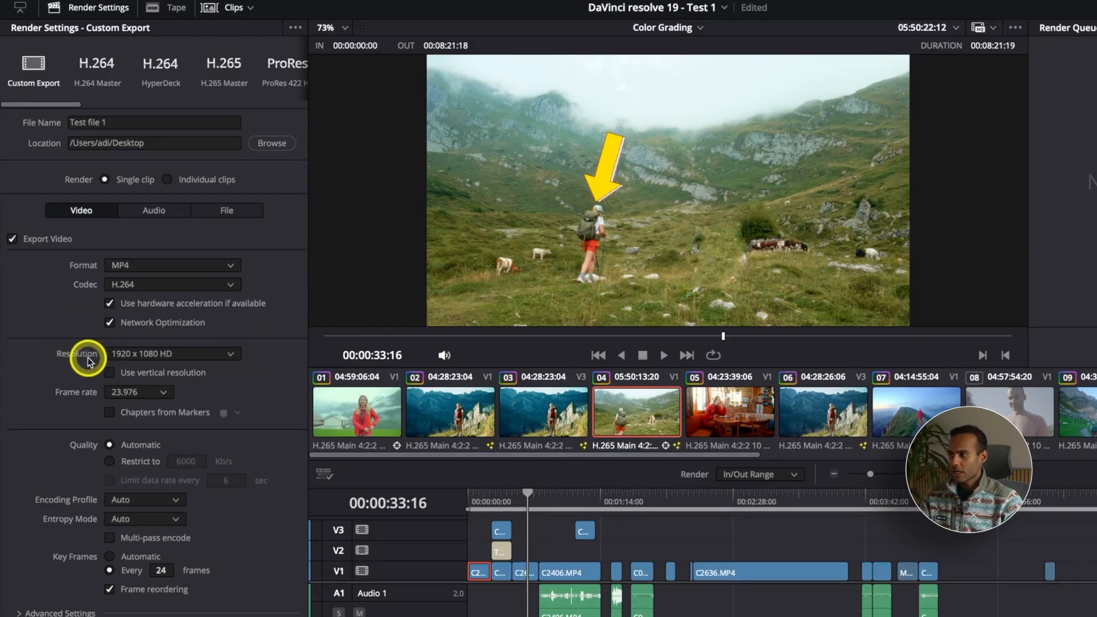
Try 3840 x 2160 Ultra HD and then 1080 x 1080 HD Square as the output resolution
click(210, 356)
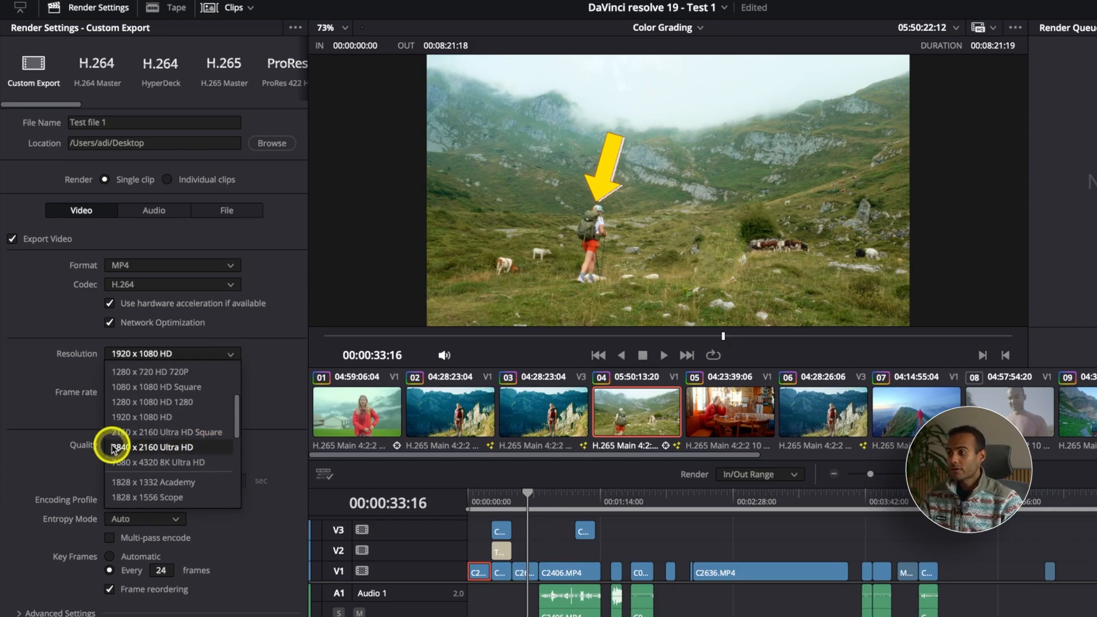
click(203, 446)
click(201, 354)
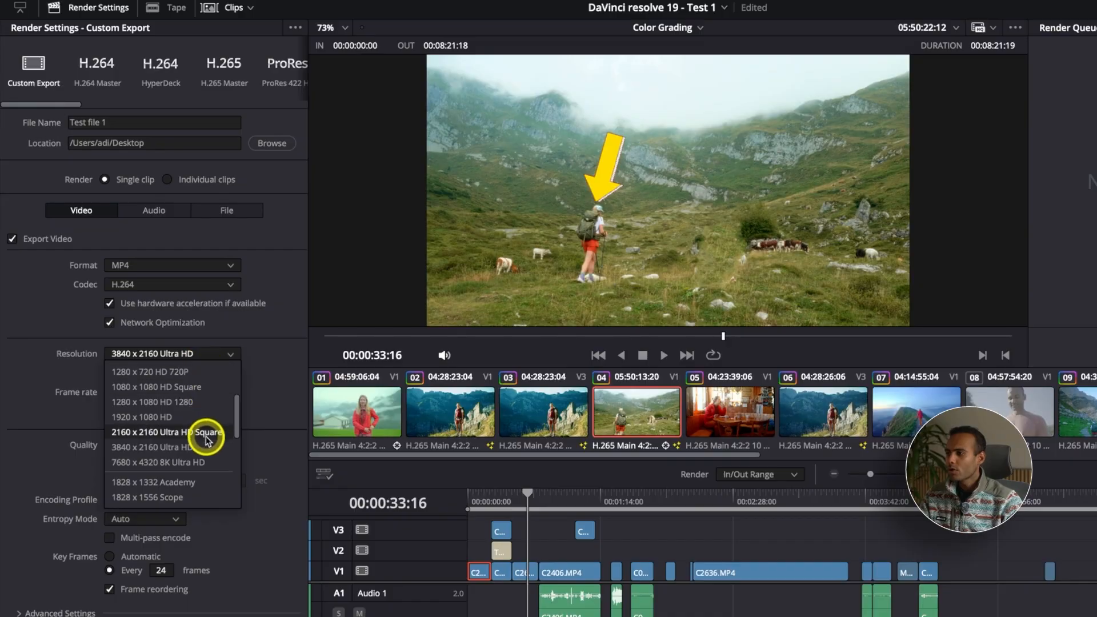
scroll(205, 442, up, 5)
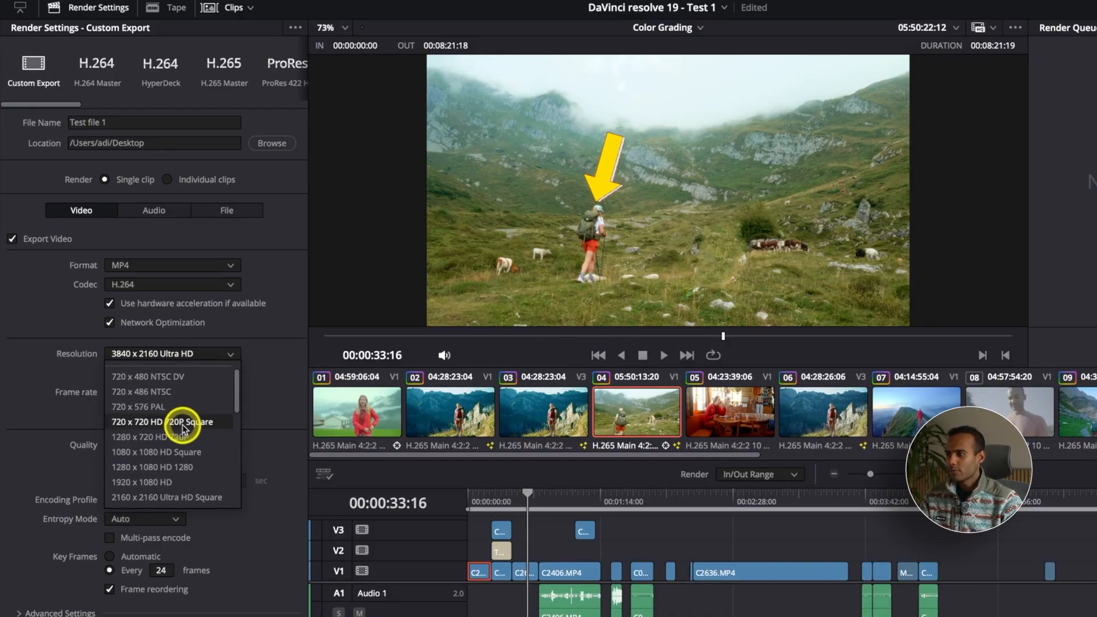
scroll(192, 474, down, 1)
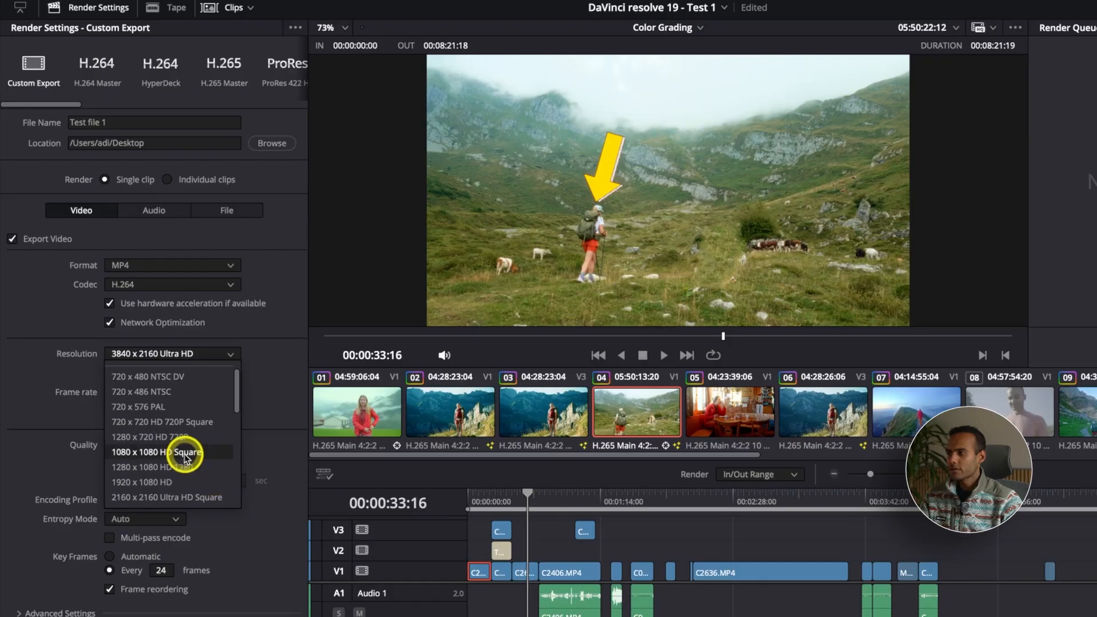
click(184, 452)
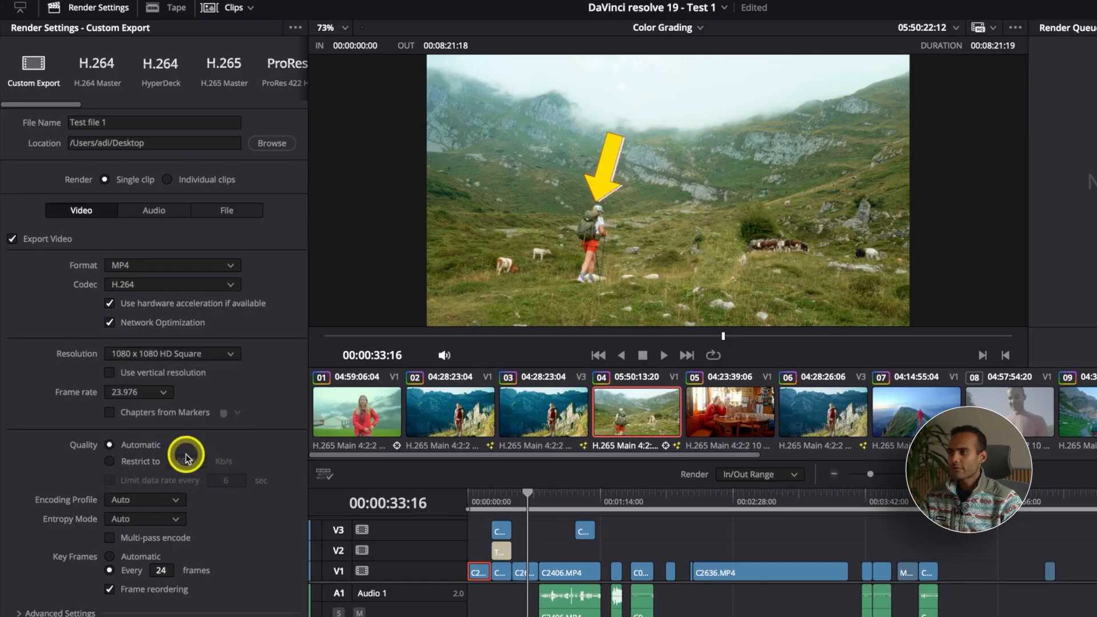
Set the output resolution to 3840 x 2160 Ultra HD
click(231, 353)
scroll(209, 436, down, 5)
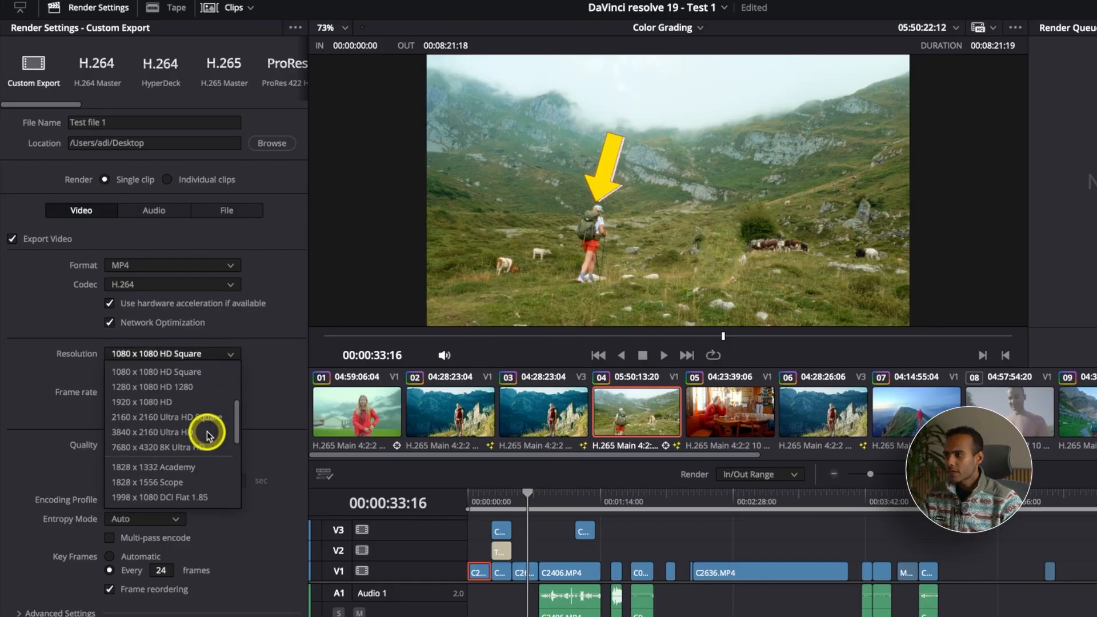
click(197, 432)
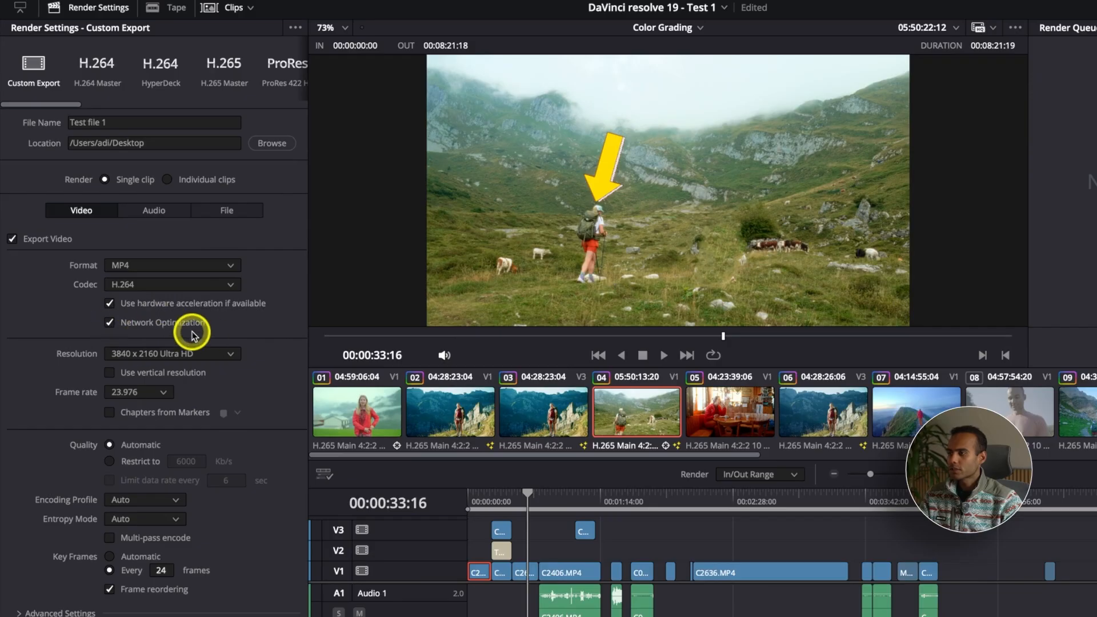
Leave the frame rate at 23.976 and switch the codec from H.264 to H.265
click(136, 393)
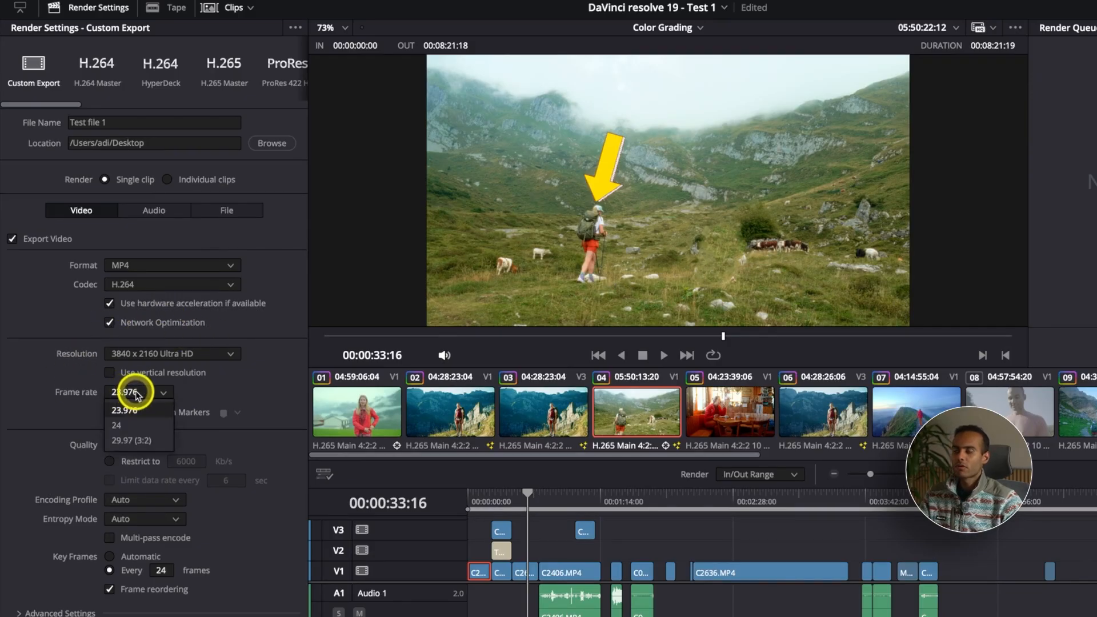
click(137, 393)
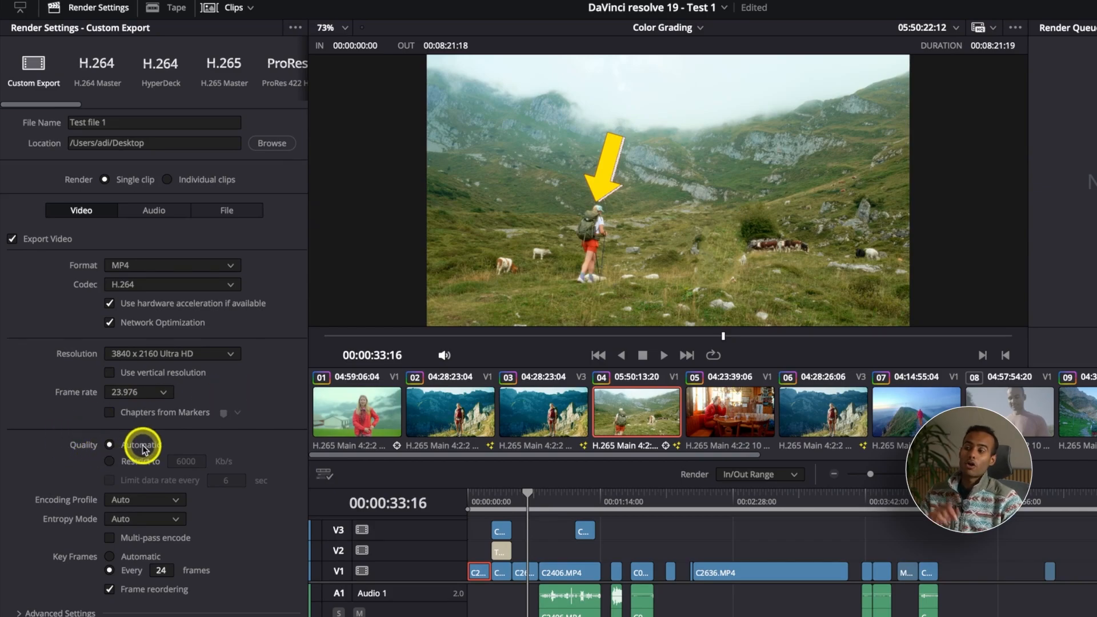
click(154, 285)
click(151, 303)
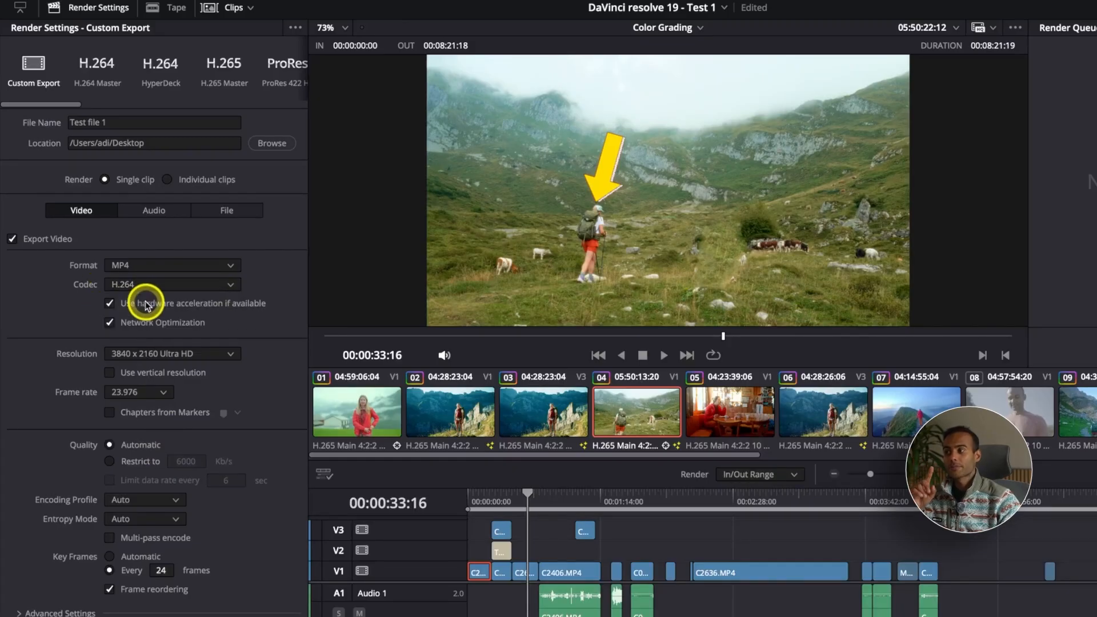
click(157, 284)
click(153, 313)
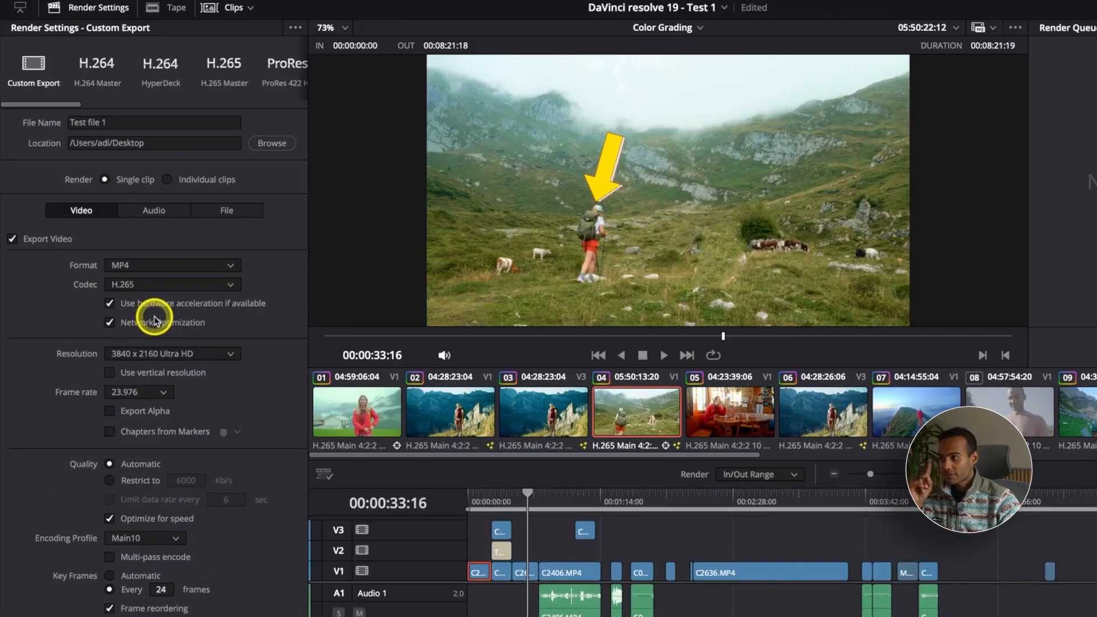
Restrict the quality to 50000 Kb/s and briefly review the advanced settings section
click(140, 481)
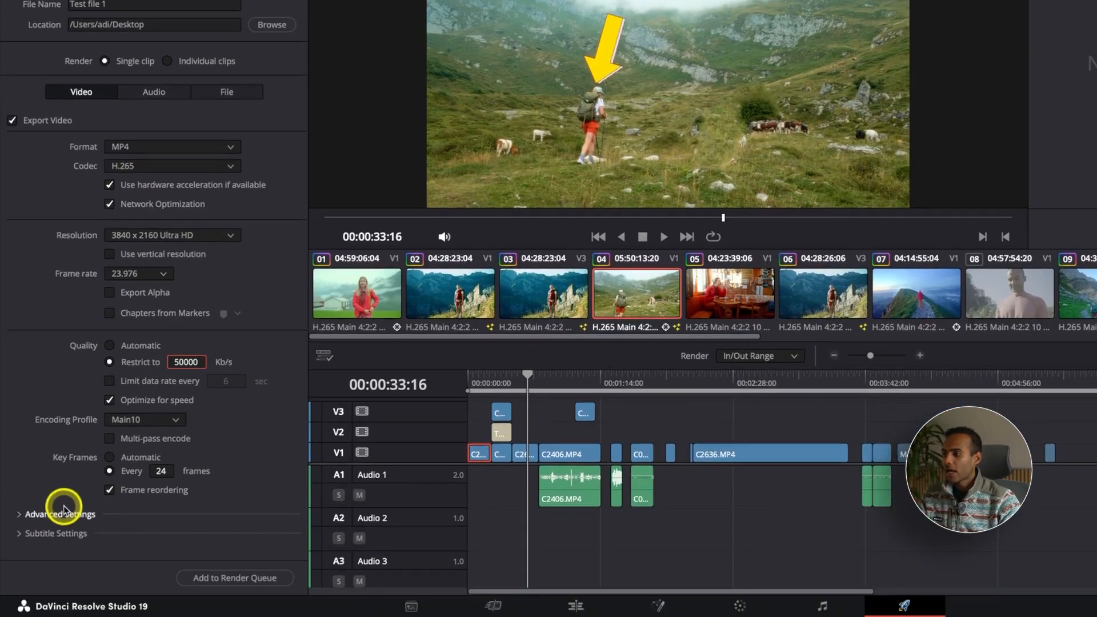
click(64, 510)
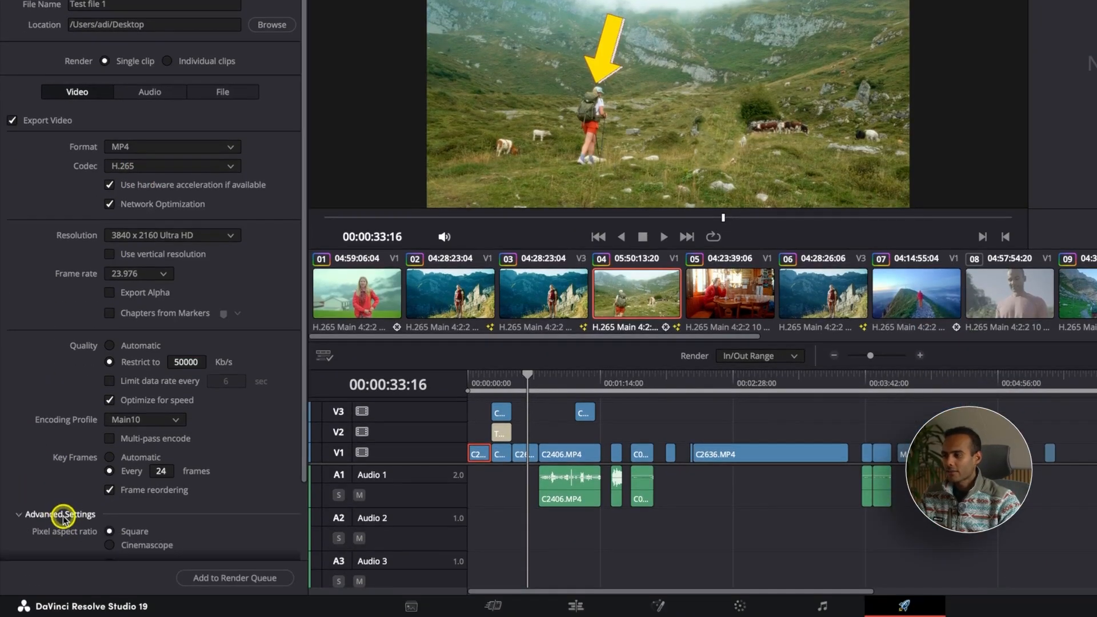
scroll(57, 508, down, 5)
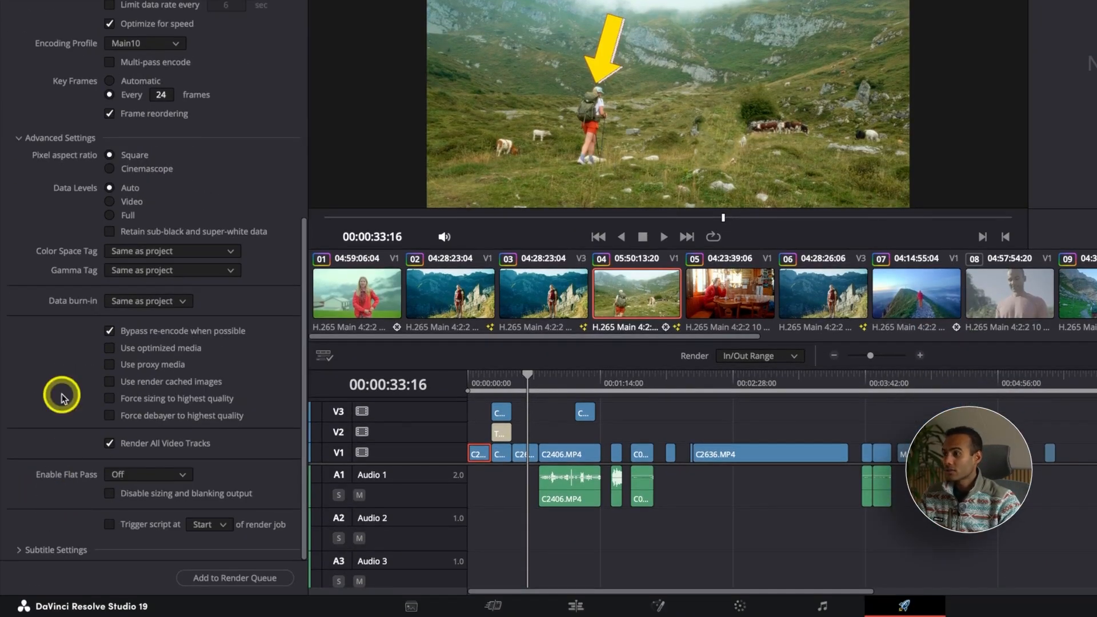
click(66, 138)
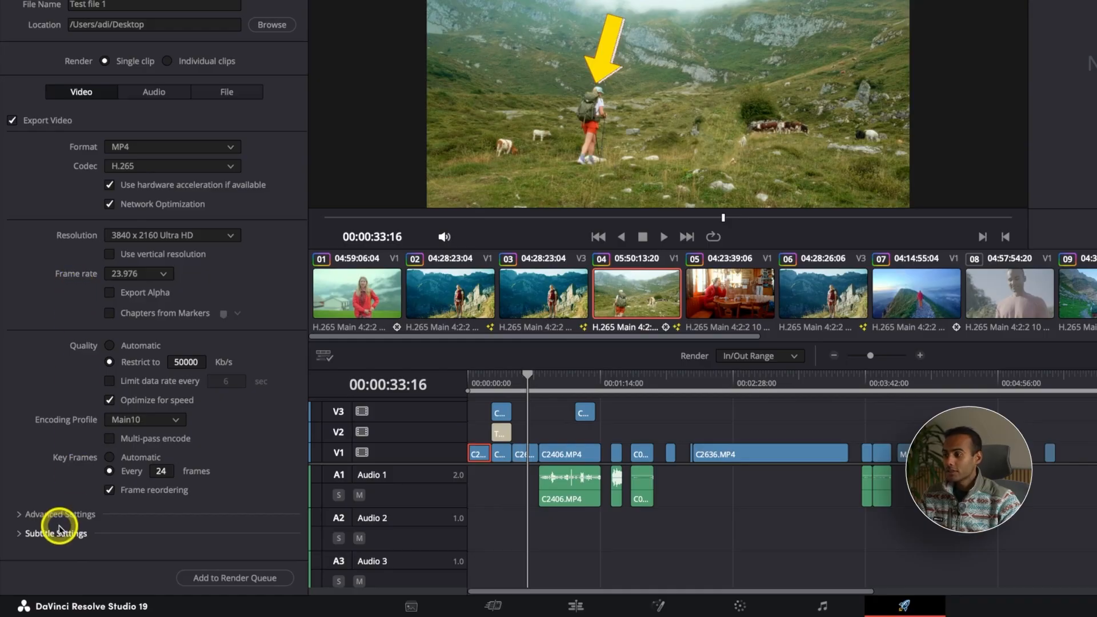
Expand the subtitle settings and set the subtitle format to Burn into video
click(57, 534)
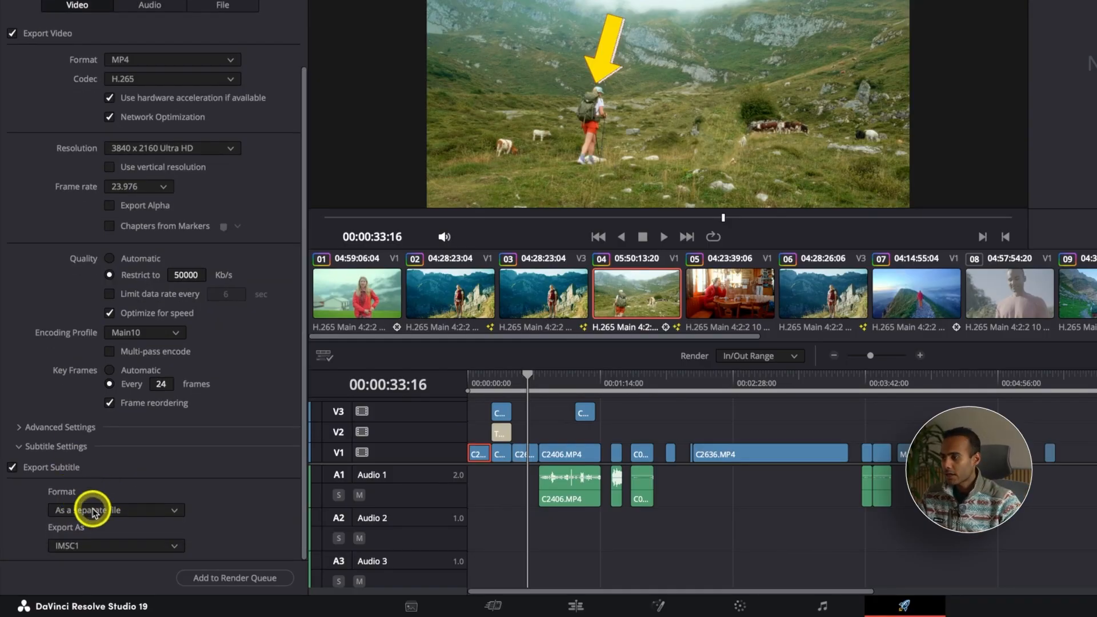
click(115, 511)
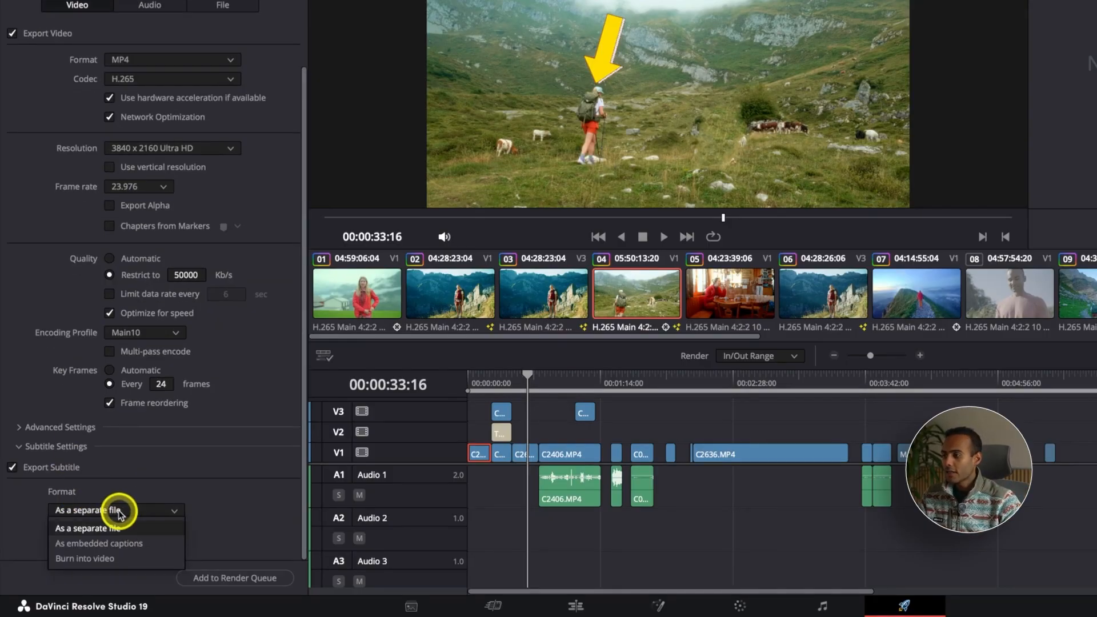
click(129, 558)
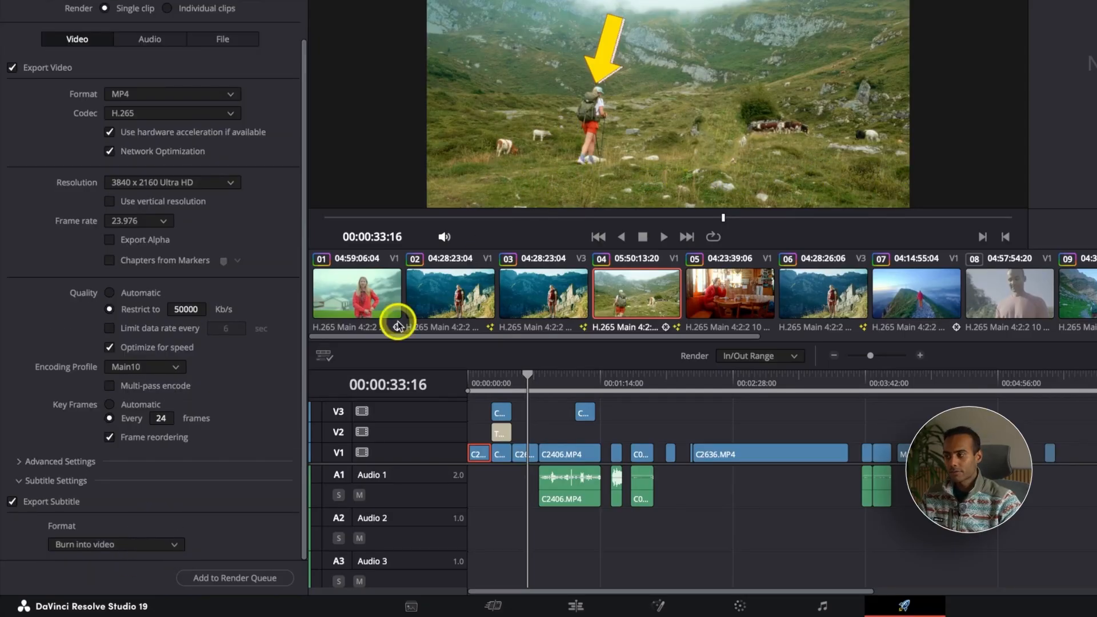
Switch subtitles to a separate file and set the export format to SRT
click(147, 543)
click(133, 564)
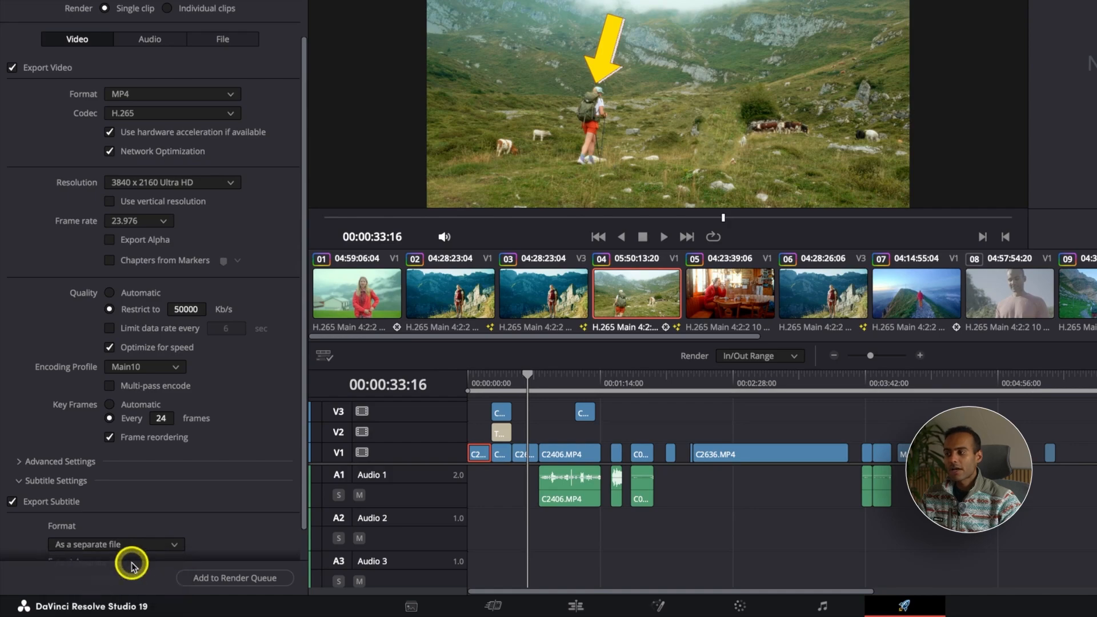
scroll(263, 507, down, 1)
click(172, 544)
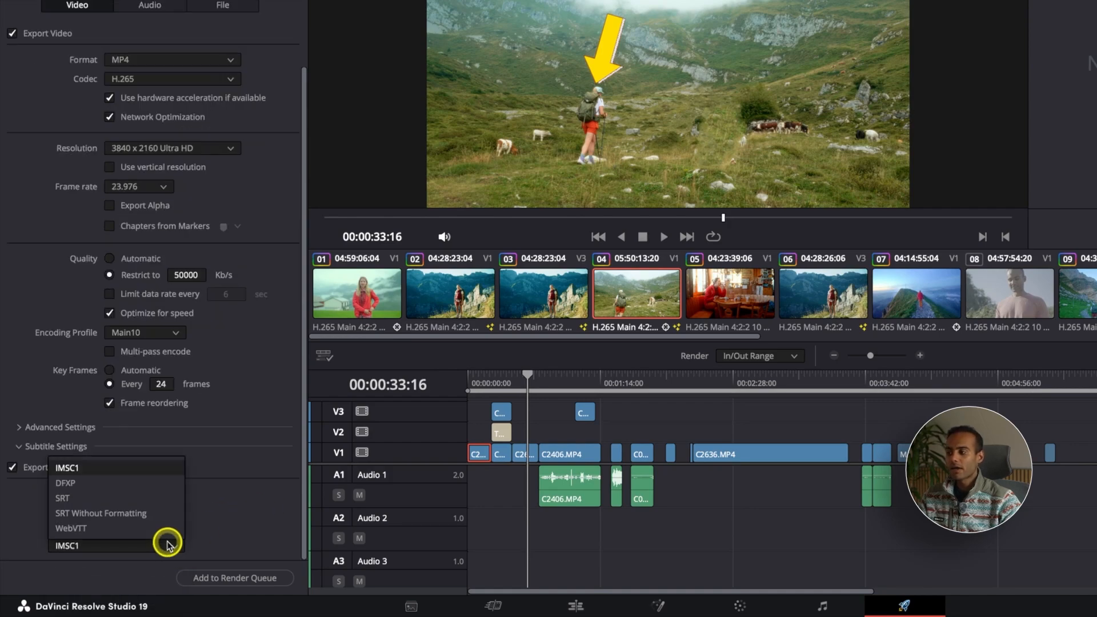
click(169, 544)
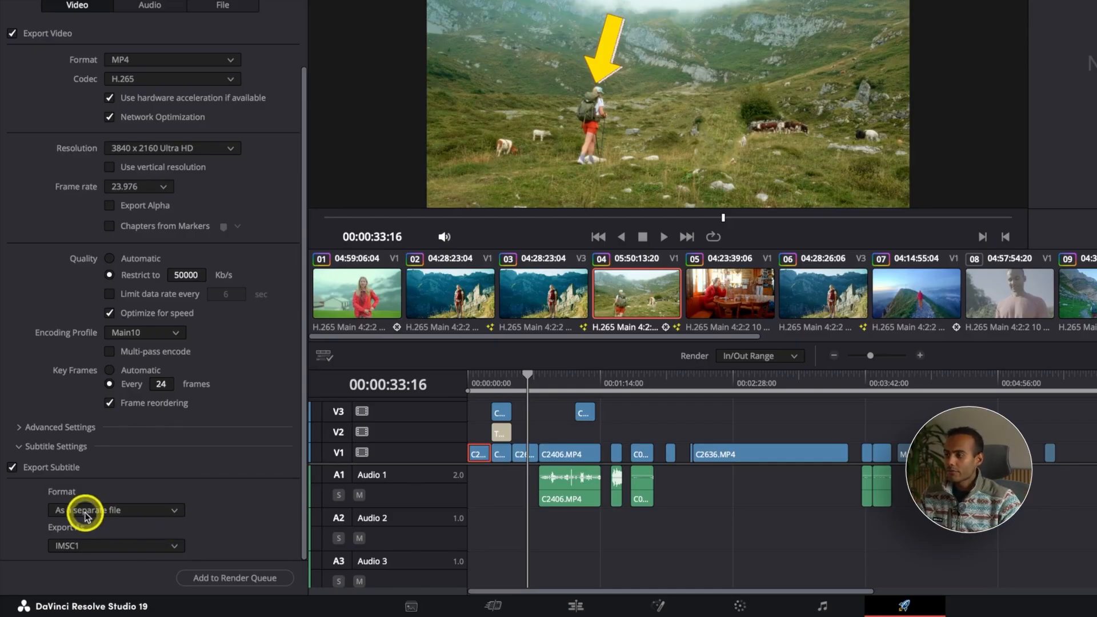
click(129, 547)
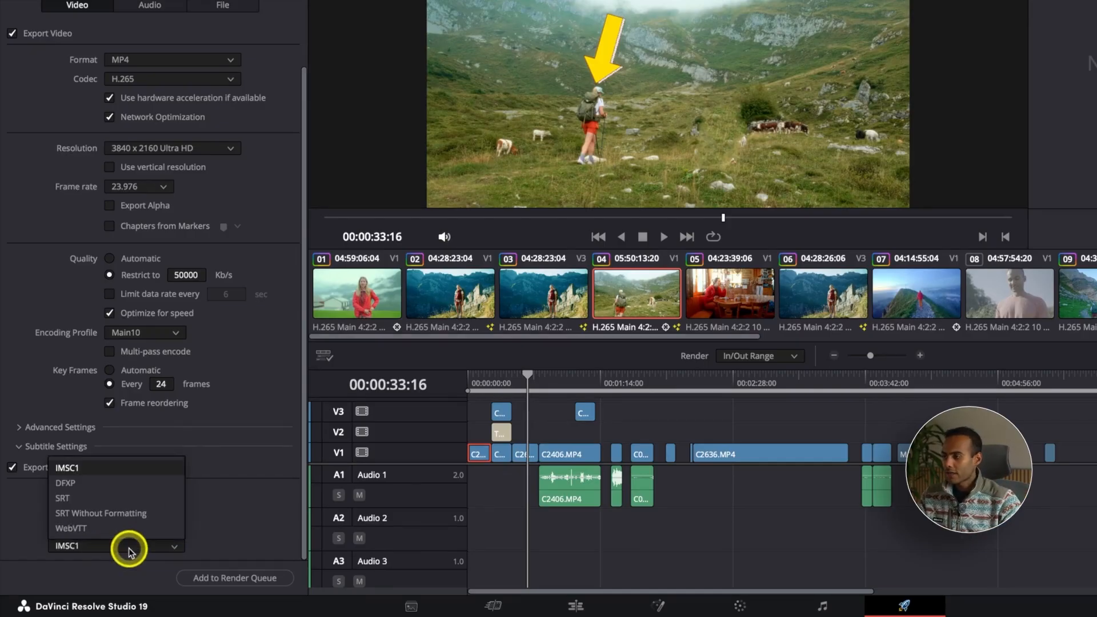
click(93, 501)
Set the subtitle format back to Burn into video
click(172, 510)
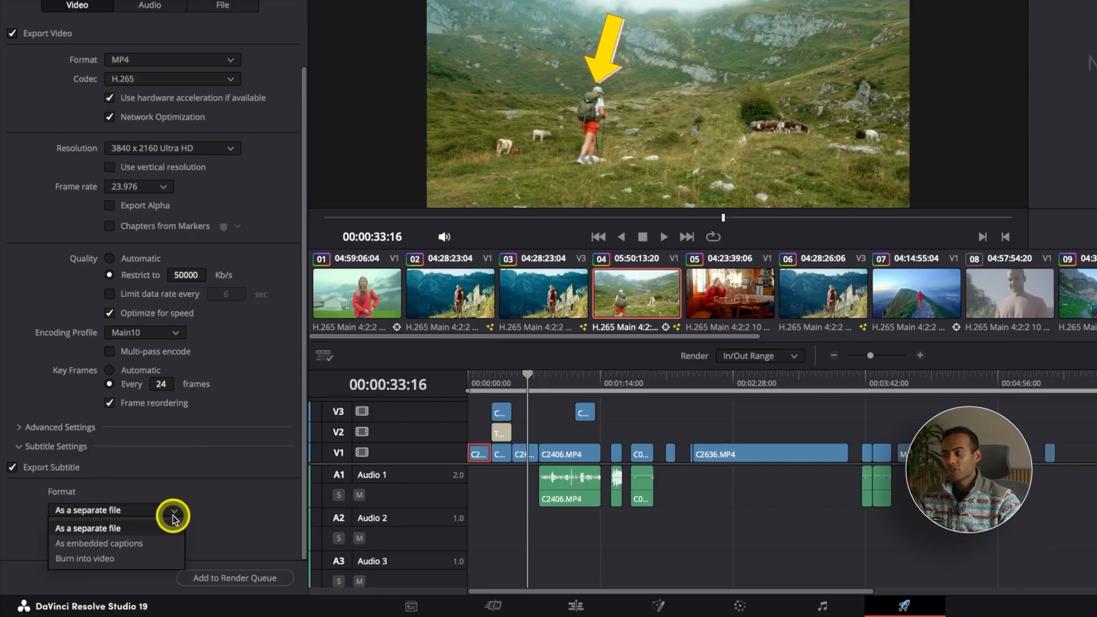
click(135, 558)
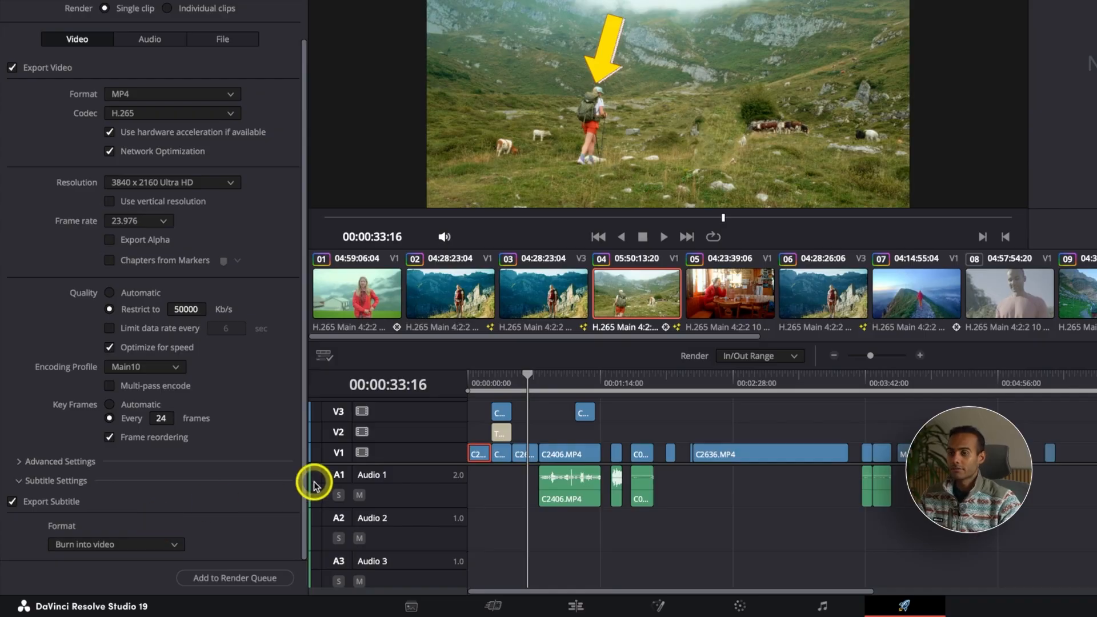
Mark the render out point at about 00:01:14:12 on the timeline
drag(527, 375, 599, 379)
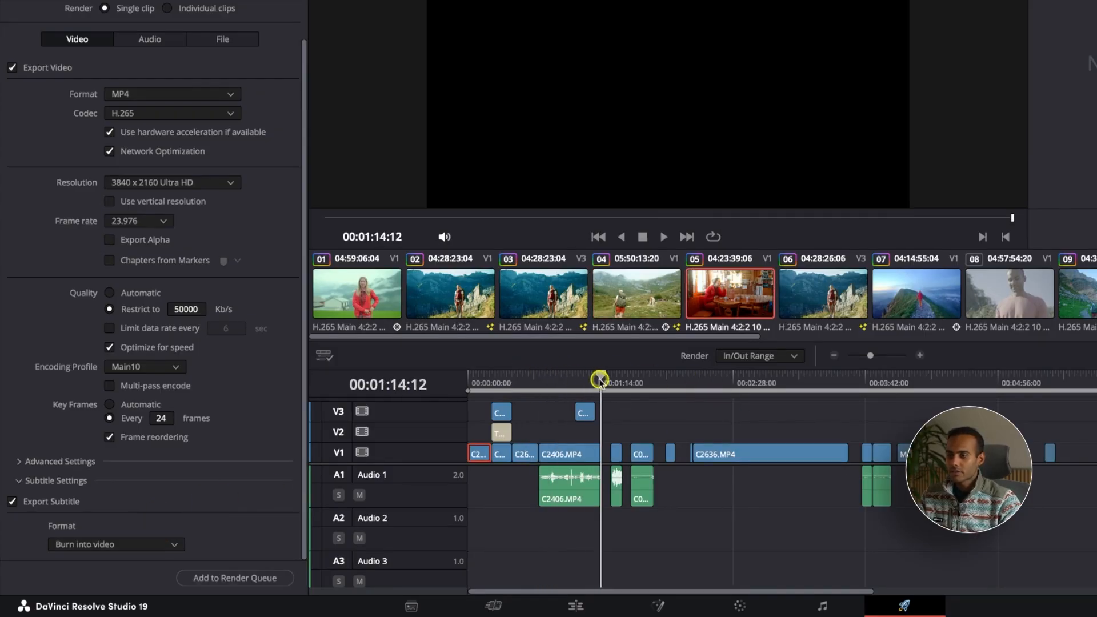
key(o)
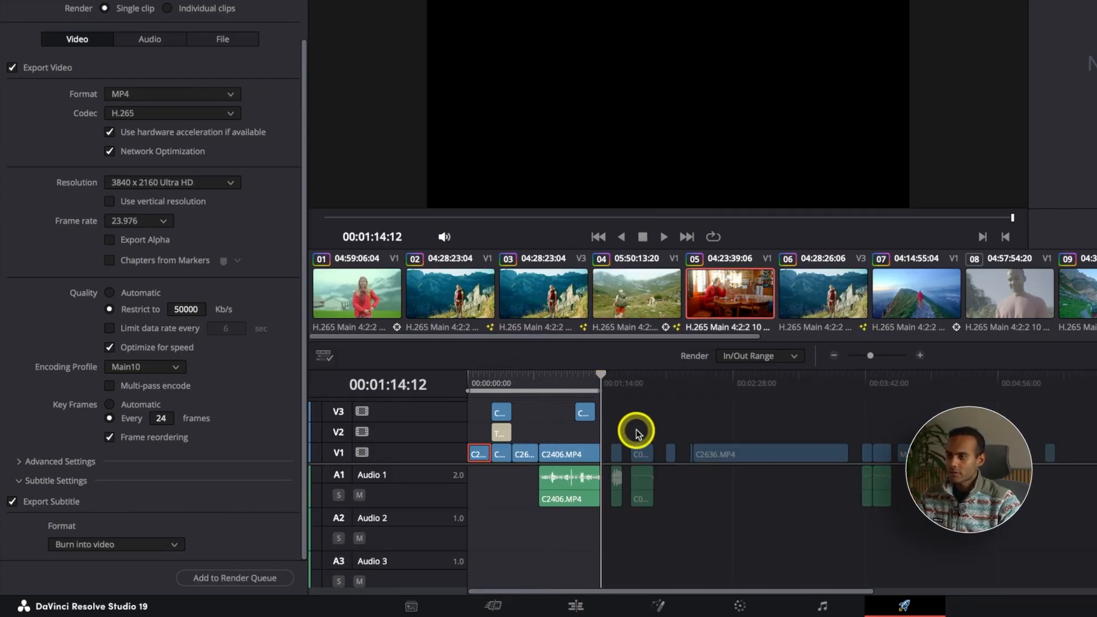
Add the render job to the render queue, accepting the higher resolution render
scroll(134, 157, up, 2)
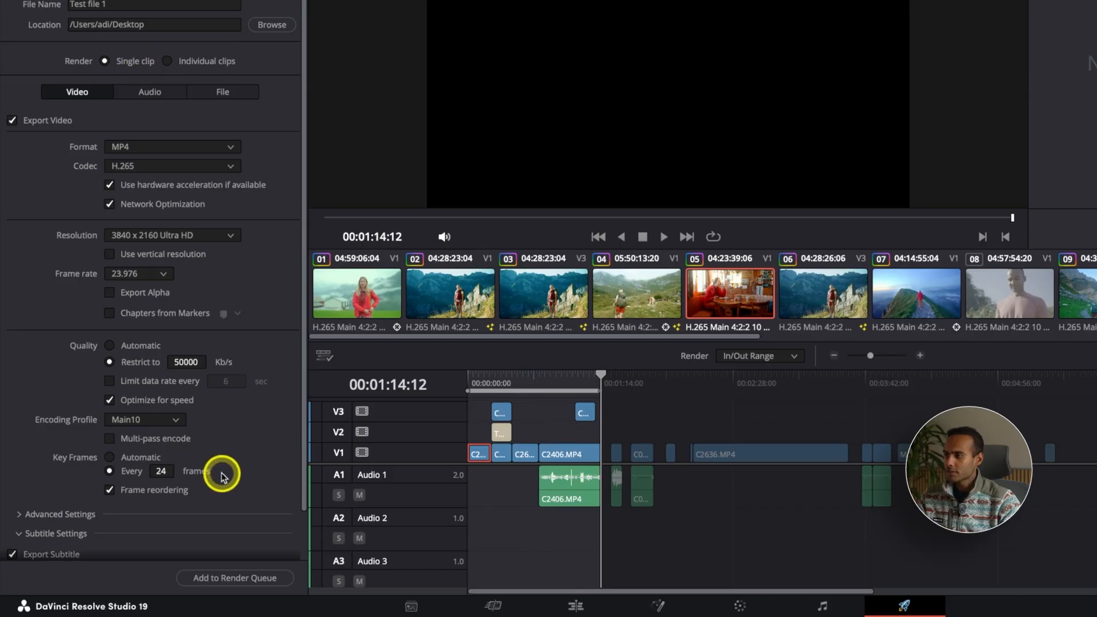
scroll(211, 465, down, 2)
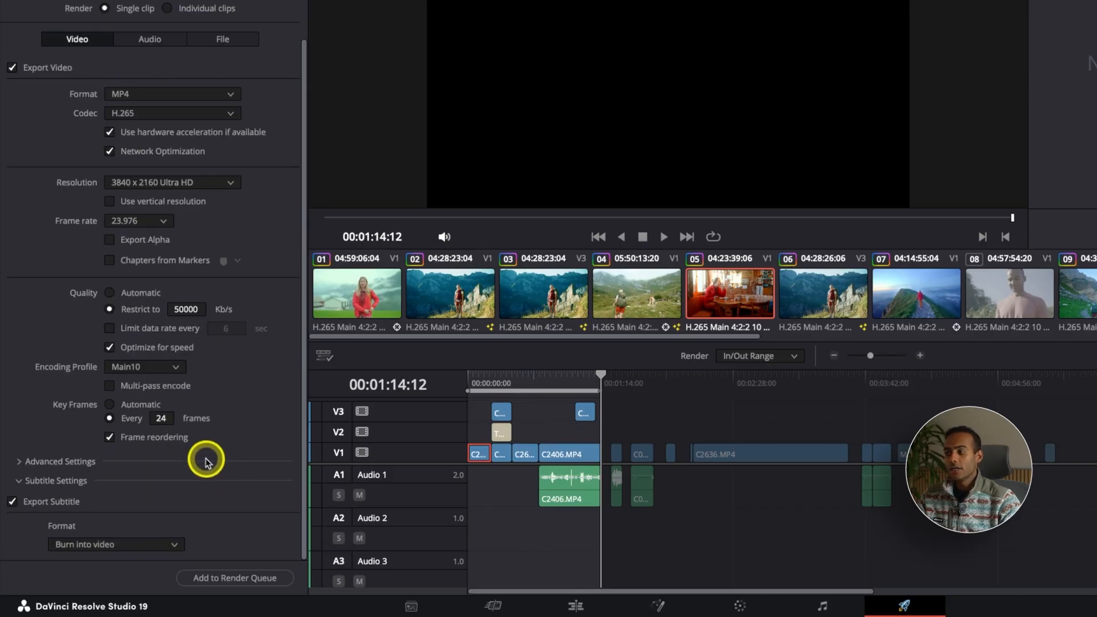
click(205, 580)
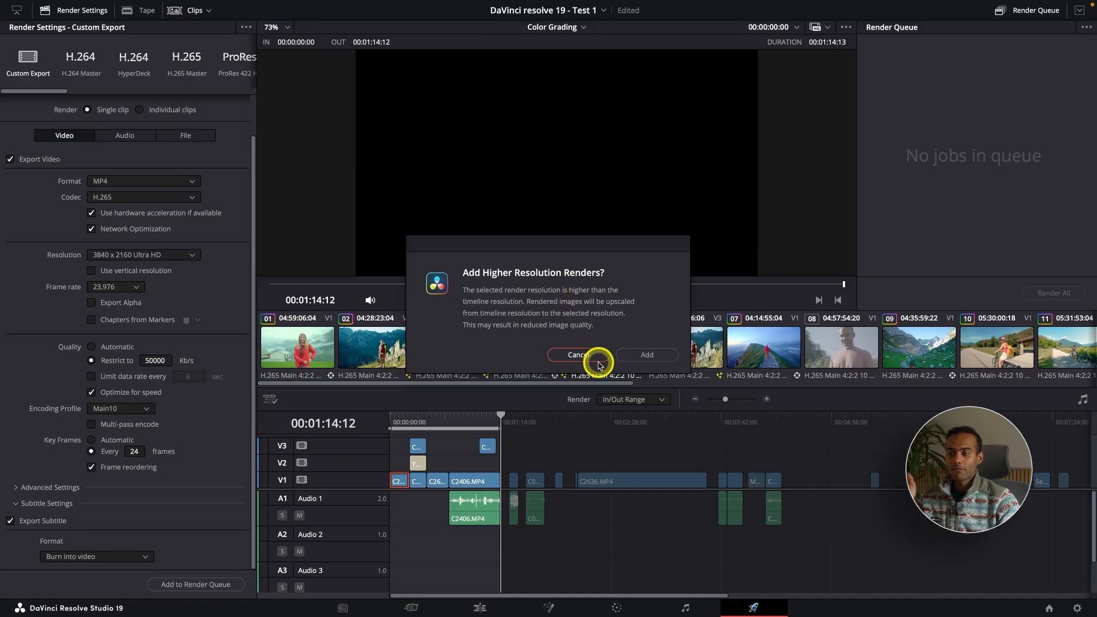
click(648, 354)
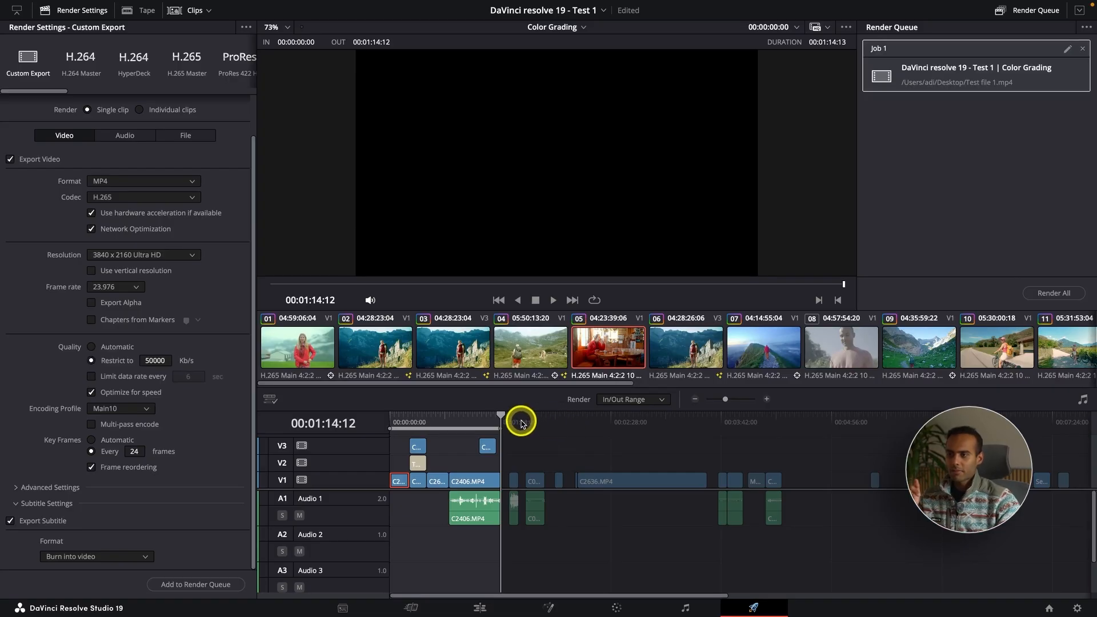
Mark an in point at about 00:02:04:09 and an out point at about 00:03:32:19
drag(501, 421, 572, 421)
key(i)
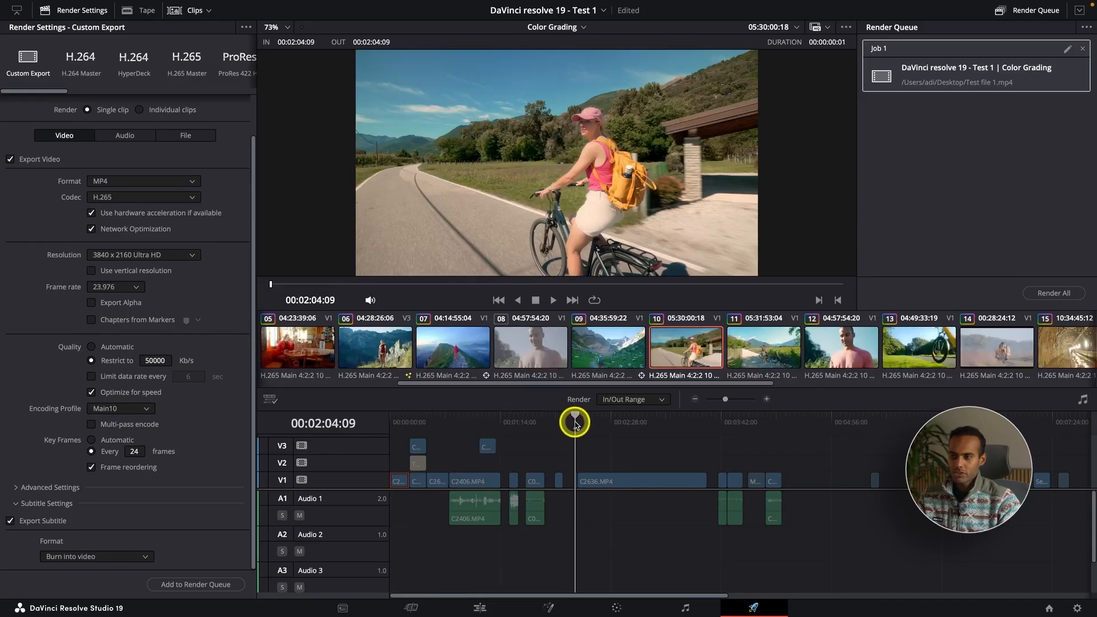
drag(680, 421, 710, 421)
key(o)
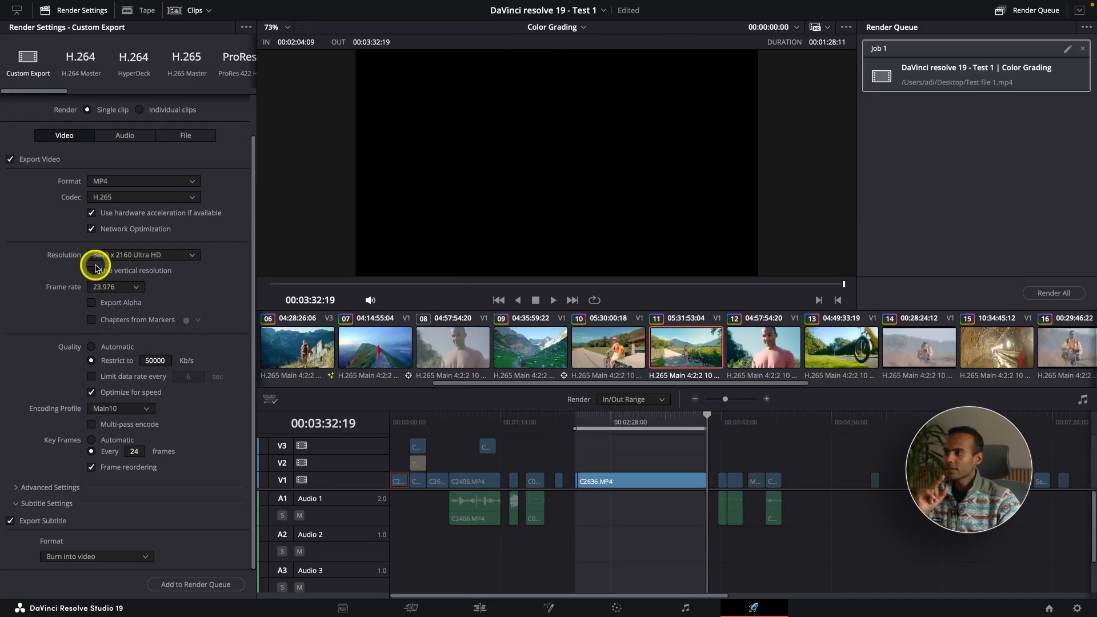
Rename the output file to Test file 2 and add it to the render queue, accepting the higher resolution
scroll(94, 264, up, 3)
click(95, 104)
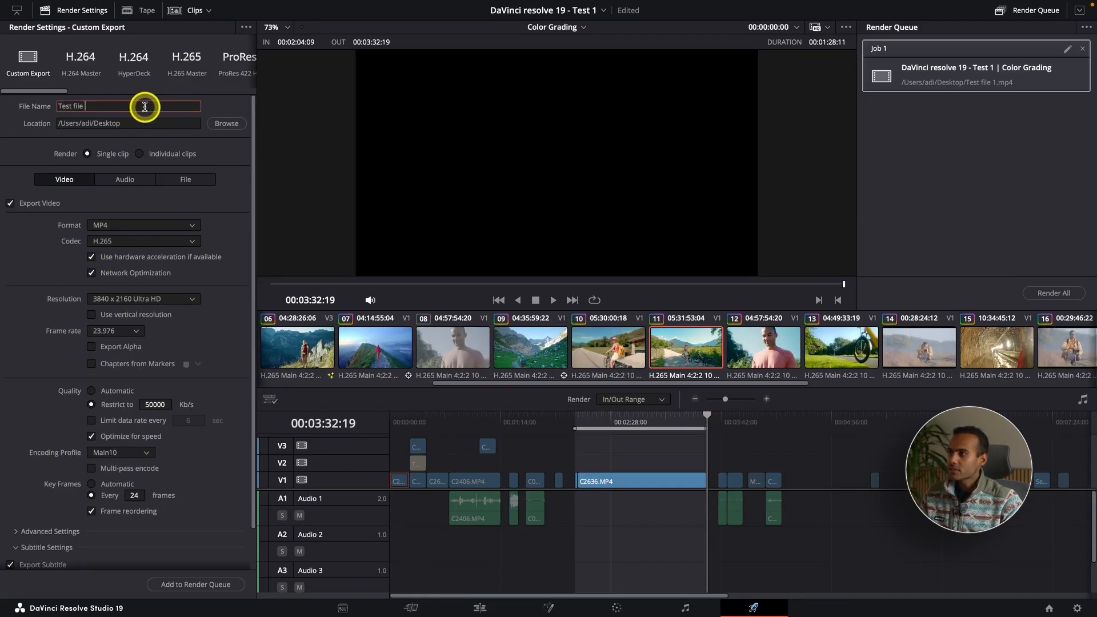
text(2)
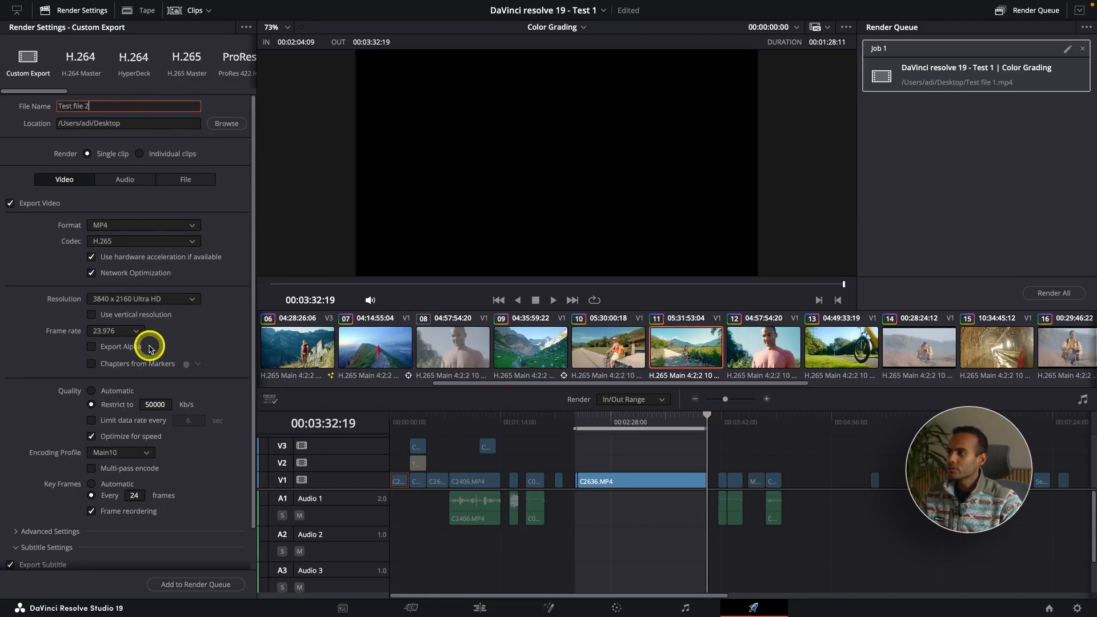
click(222, 585)
click(644, 356)
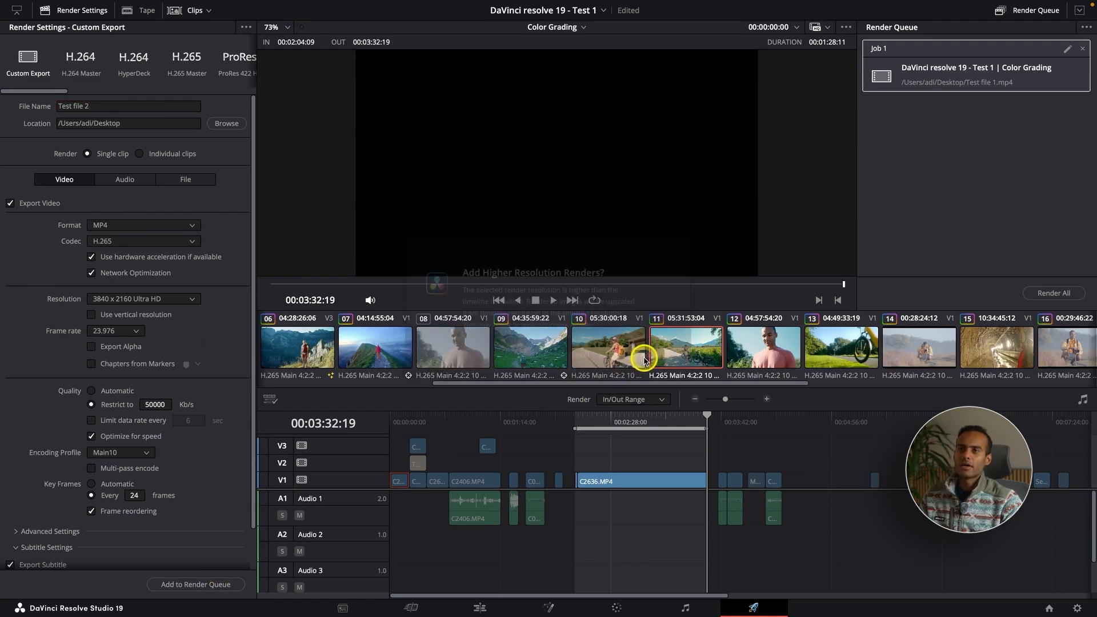
Select each job in the render queue in turn to review the queued renders
click(979, 76)
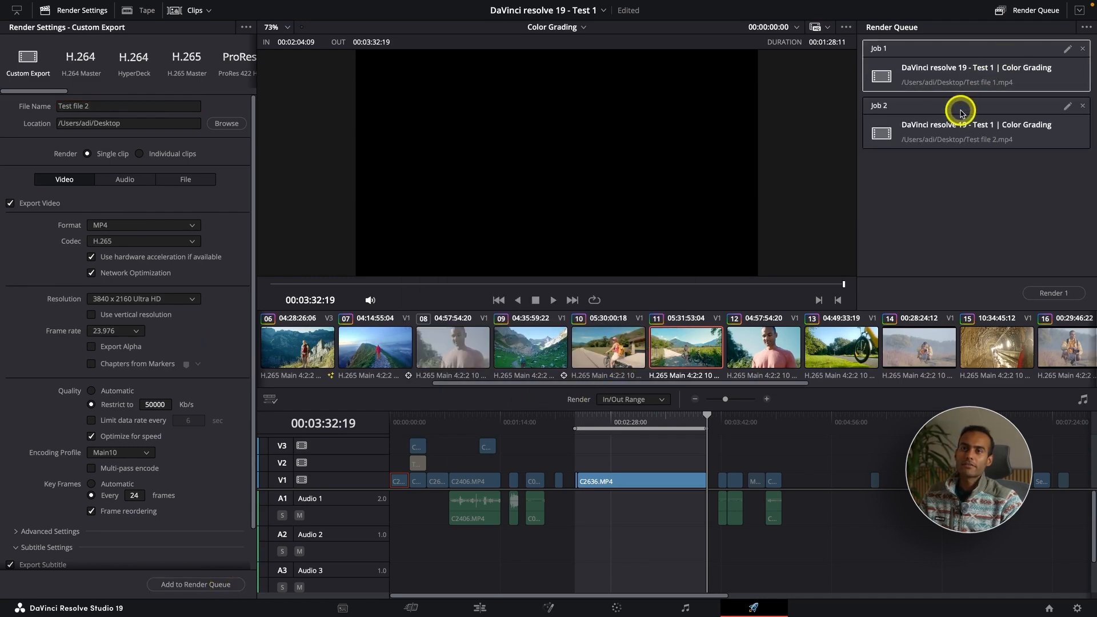
click(1002, 119)
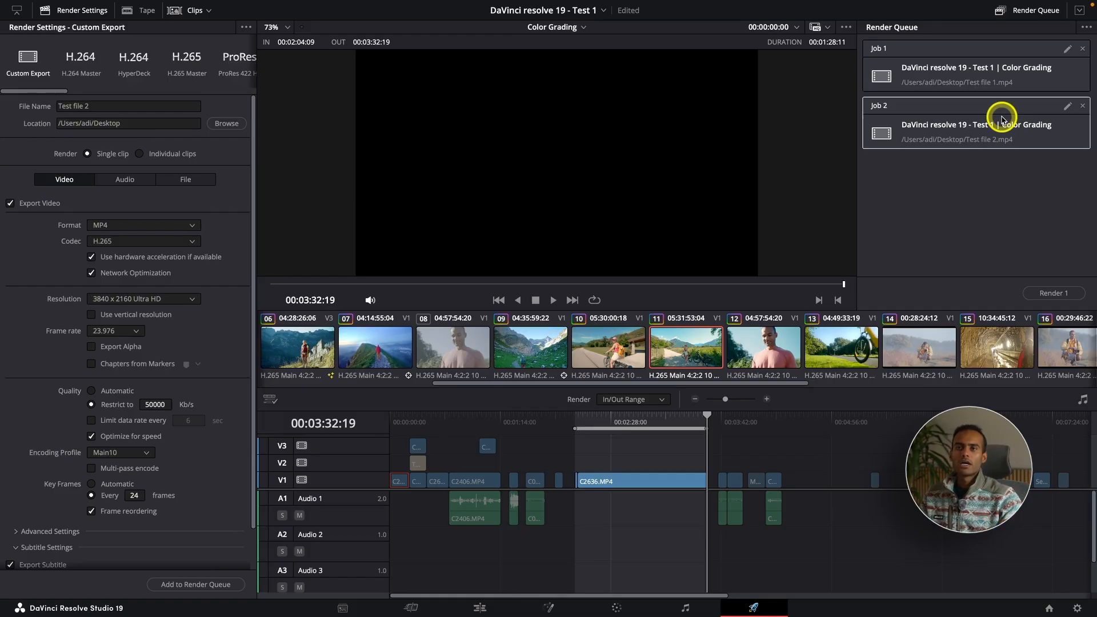
shift+click(996, 73)
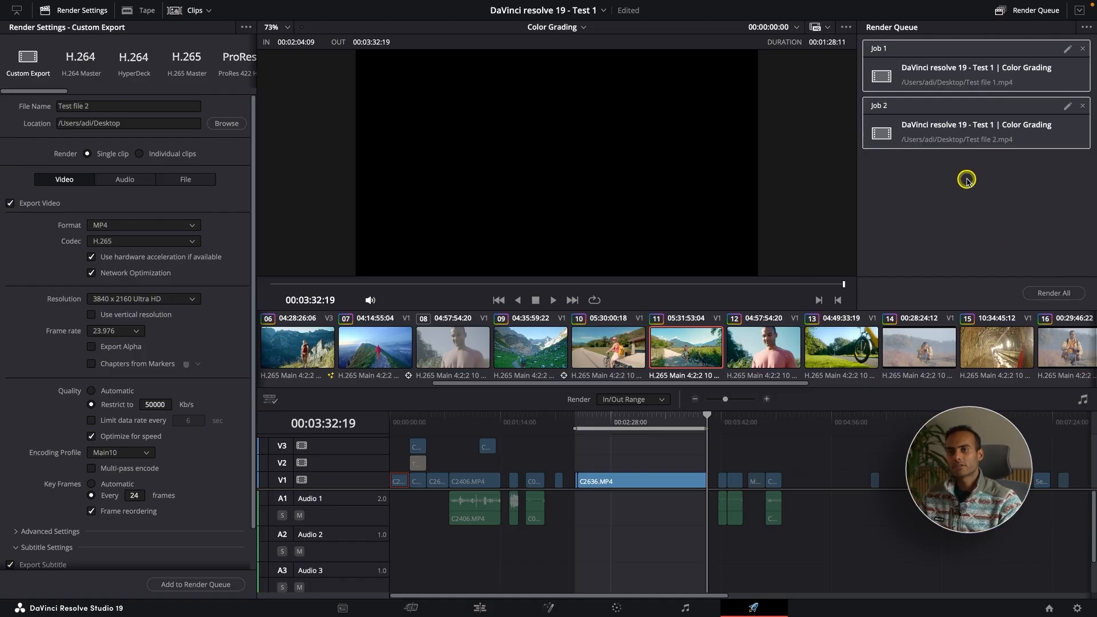
click(987, 132)
click(986, 90)
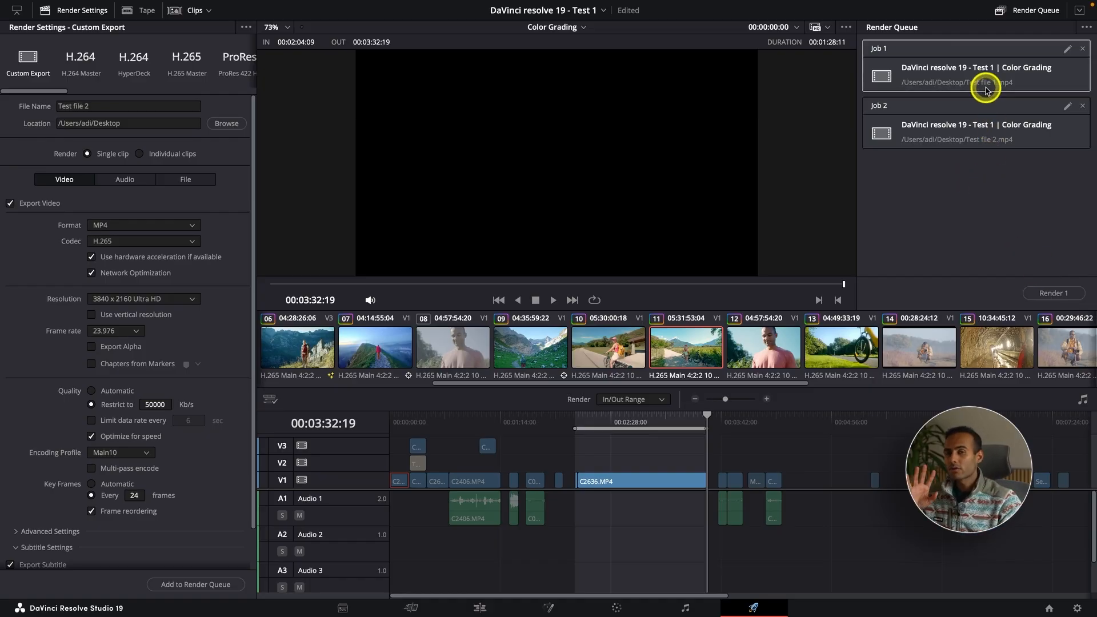
Return the playhead to the timeline start and load the H.264 Master render preset, reviewing its settings
drag(539, 421, 392, 421)
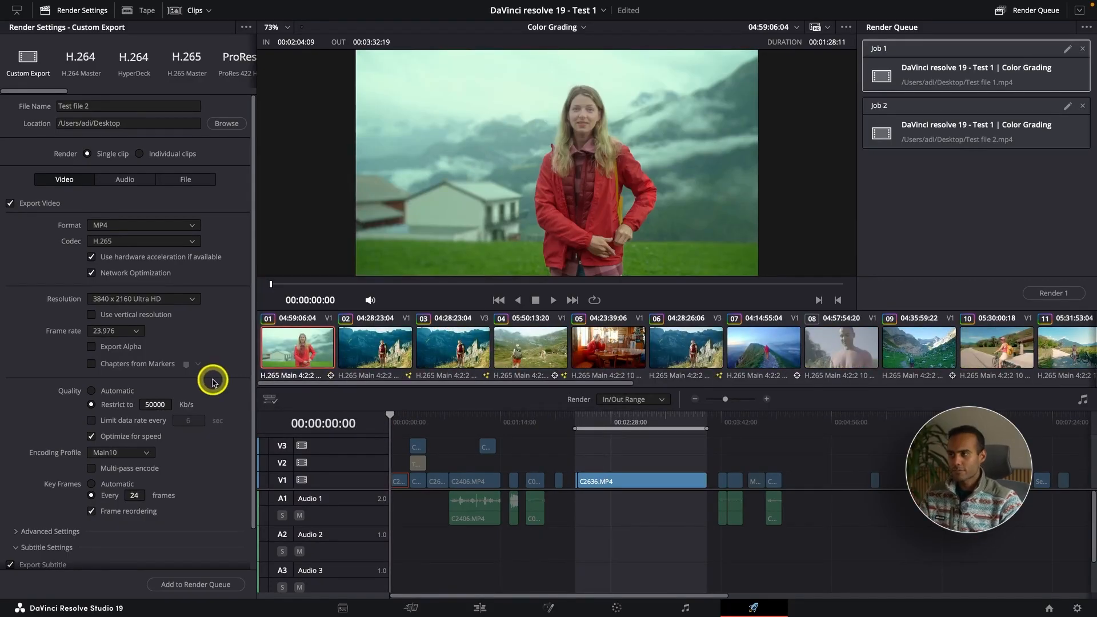
click(121, 184)
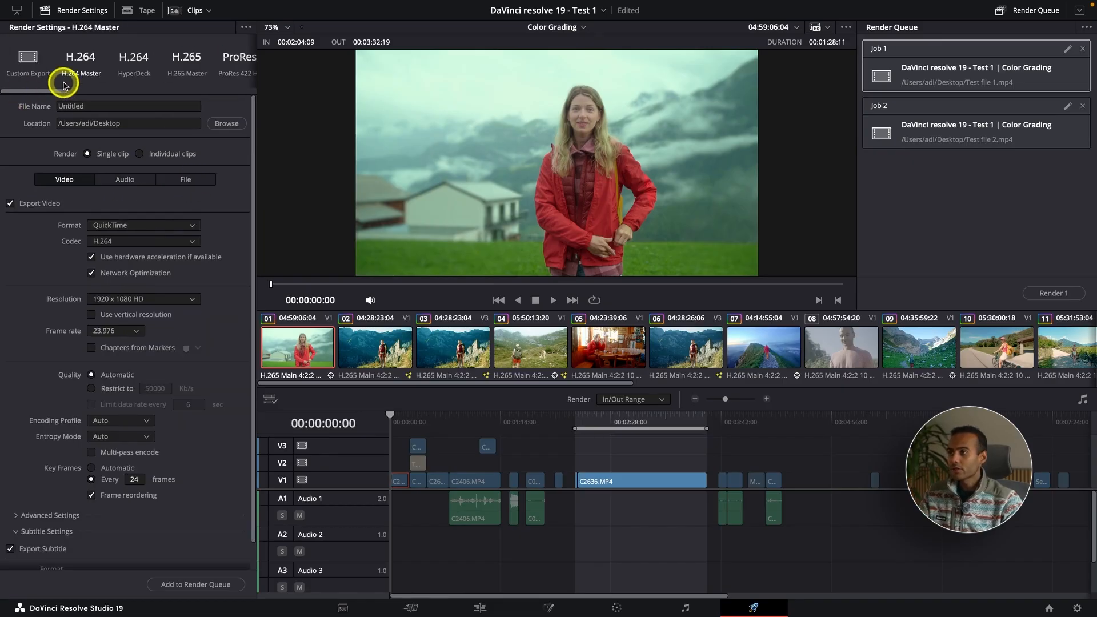
drag(59, 90, 1, 107)
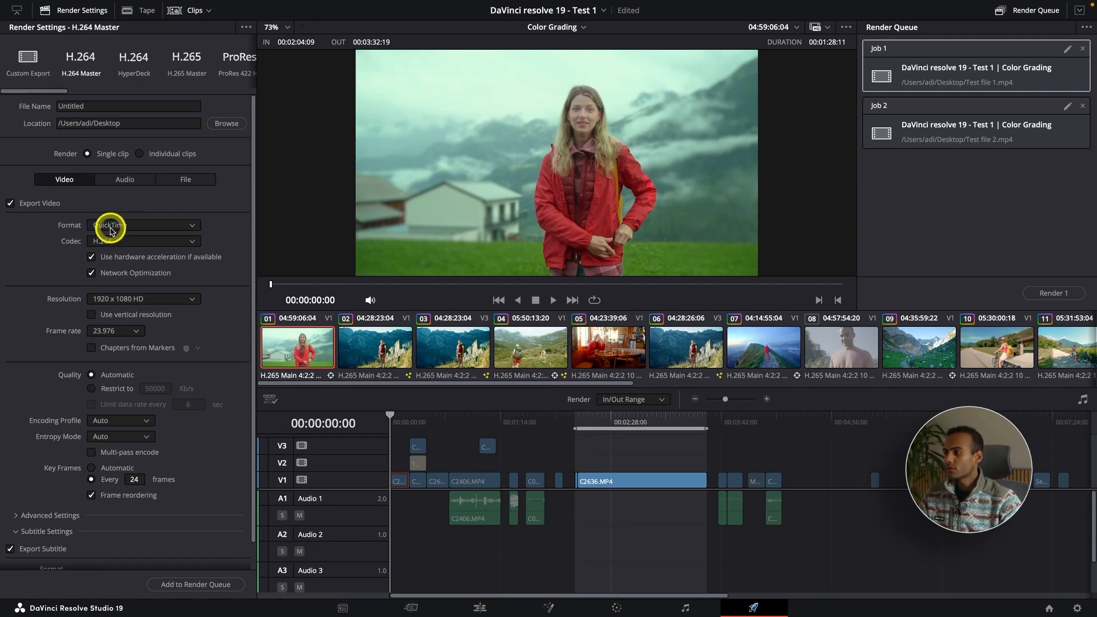
scroll(108, 269, down, 1)
scroll(119, 373, down, 1)
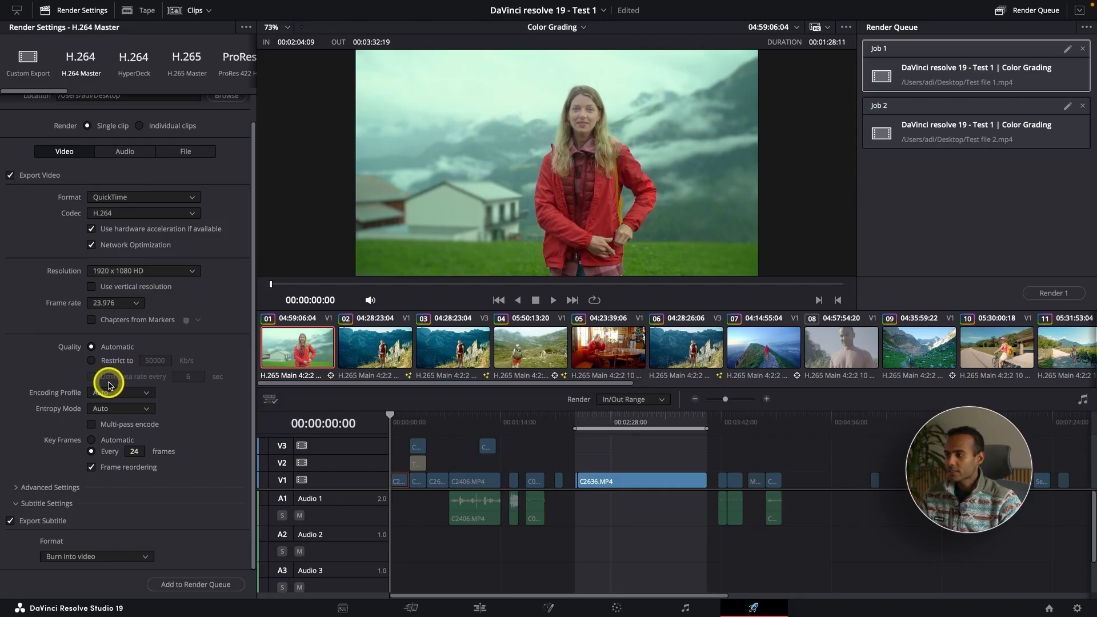
scroll(107, 385, up, 2)
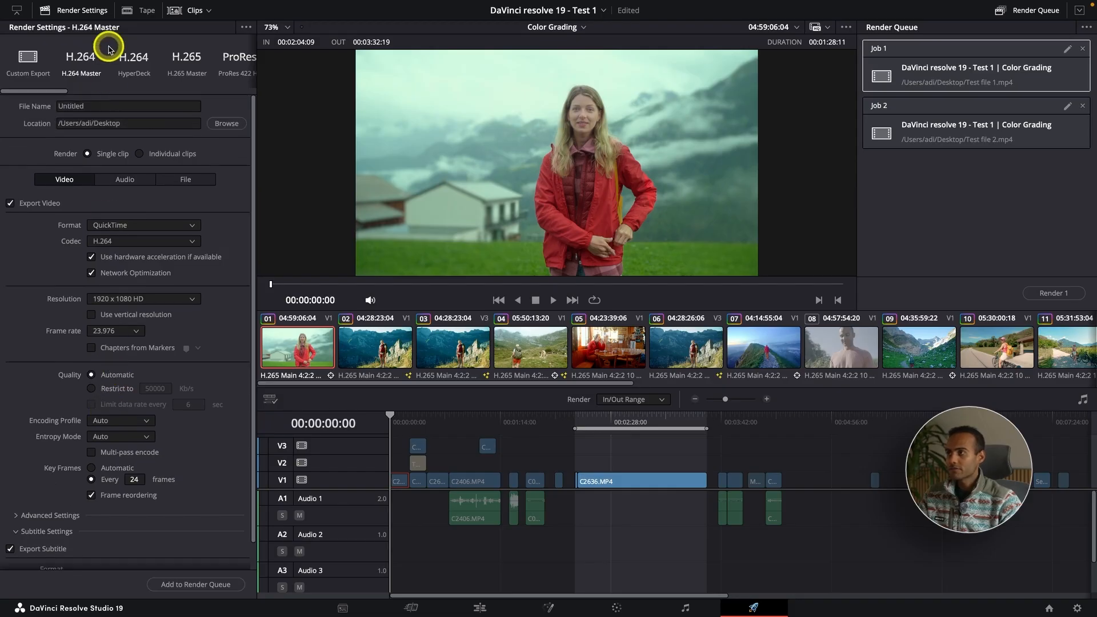
Switch to the H.265 Master render preset and keep H.265 as the codec
click(189, 61)
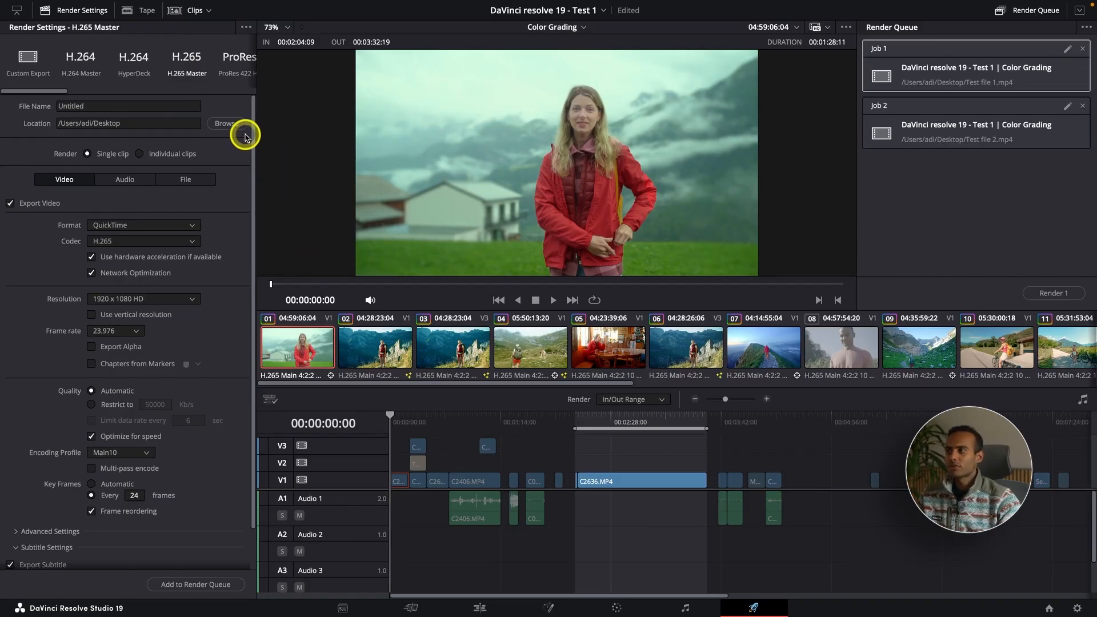
click(191, 242)
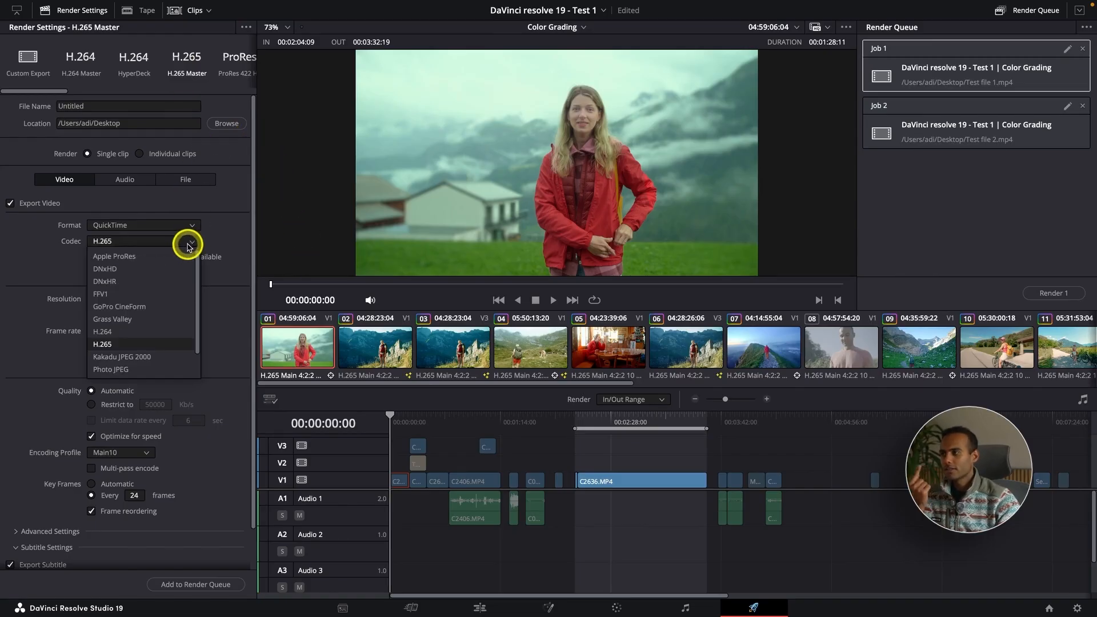
click(124, 347)
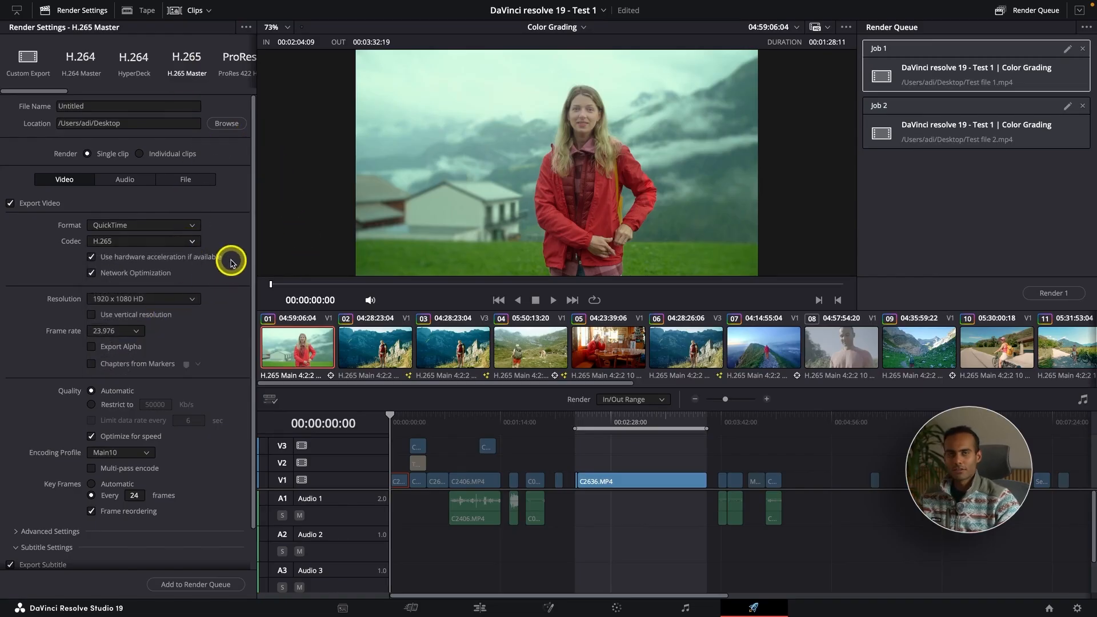
Set the resolution to 3840 x 2160 Ultra HD and restrict the quality to 50000 Kb/s
click(191, 303)
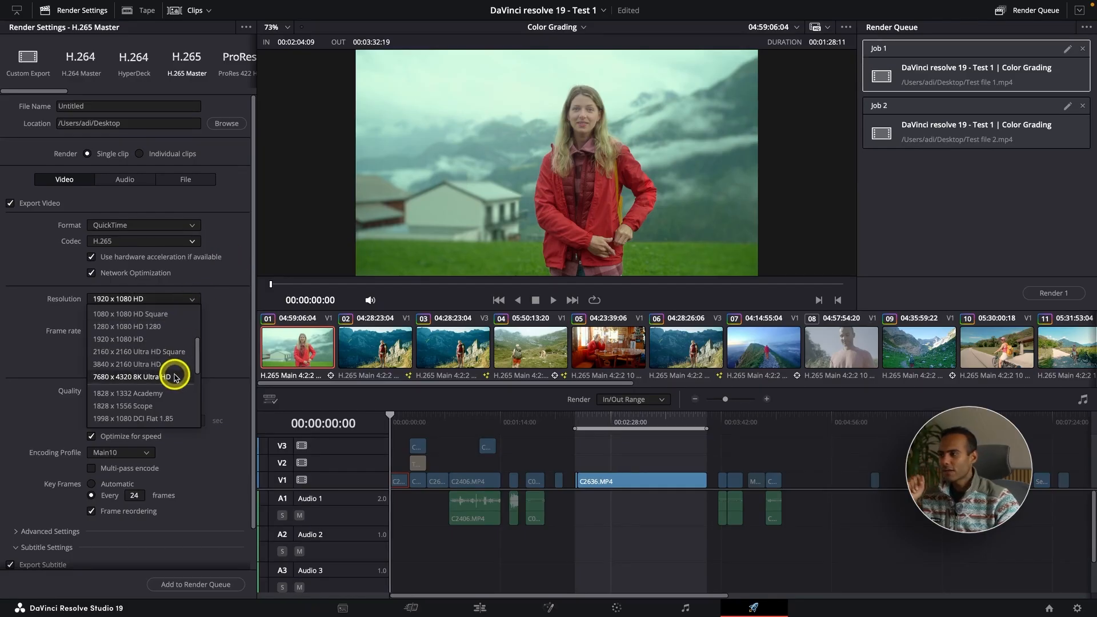
click(190, 364)
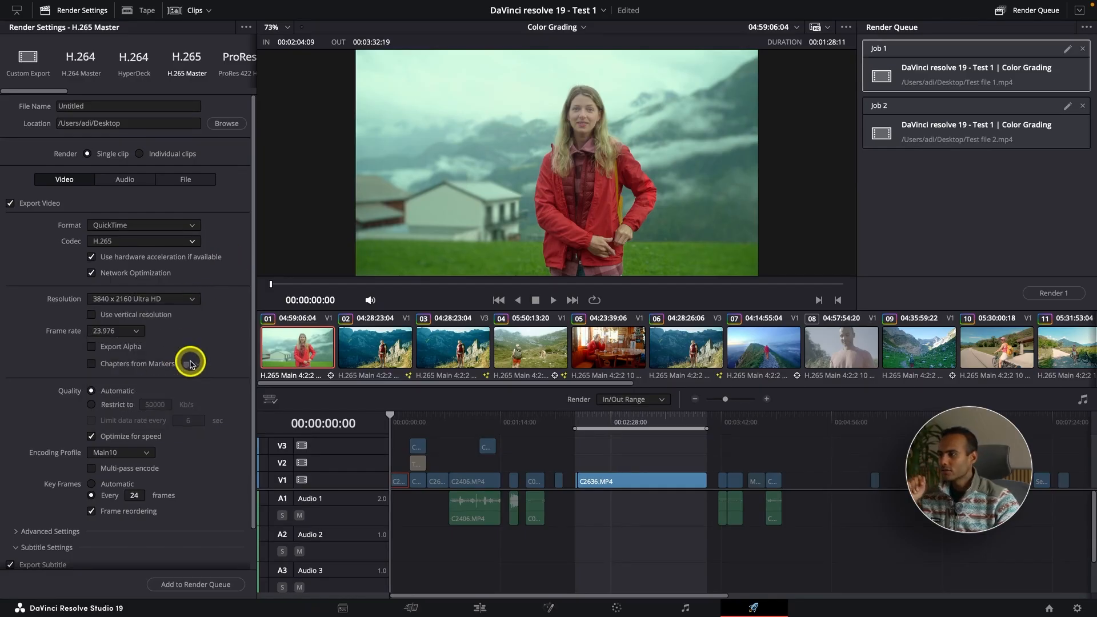
click(113, 405)
scroll(165, 409, down, 2)
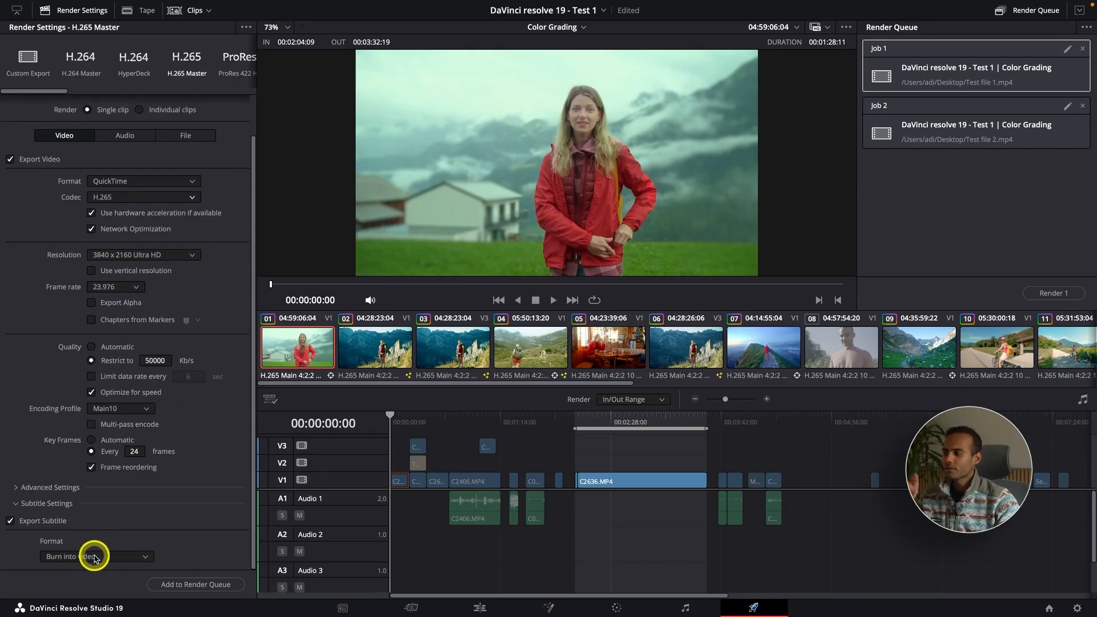
scroll(131, 502, up, 2)
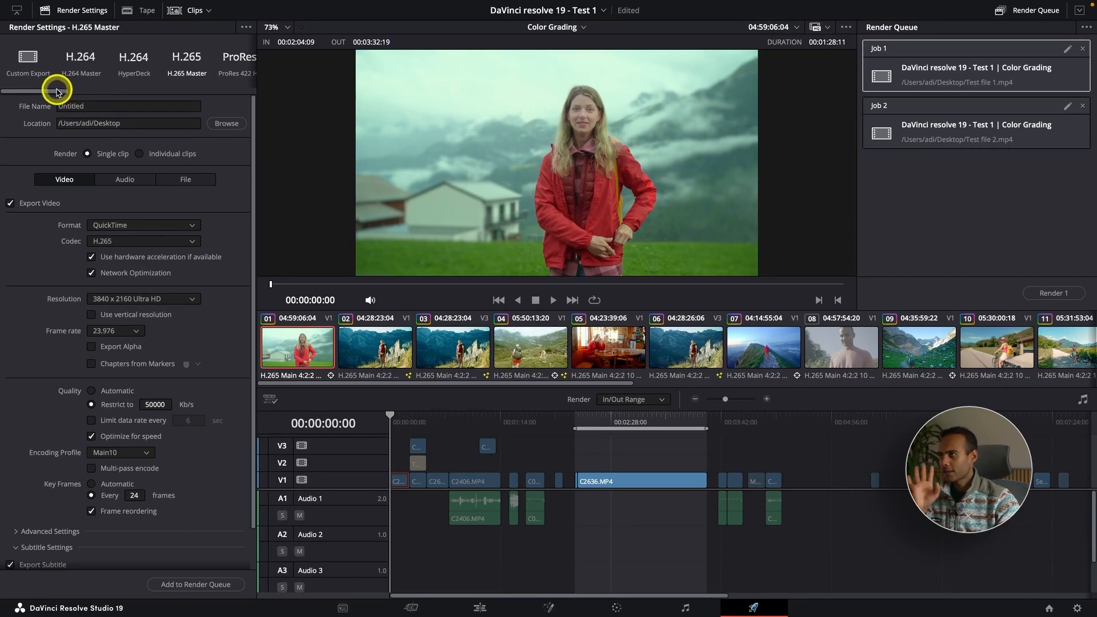
Reapply the H.265 Master preset, then select the ProRes 422 HQ render preset
drag(57, 94, 98, 75)
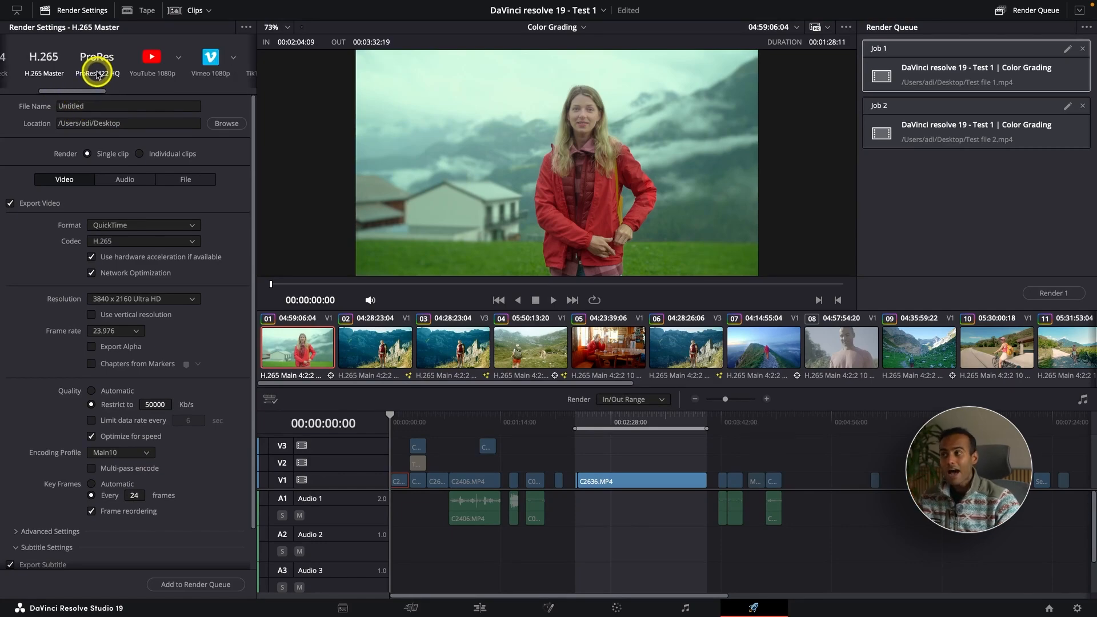
scroll(97, 74, left, 1)
click(73, 75)
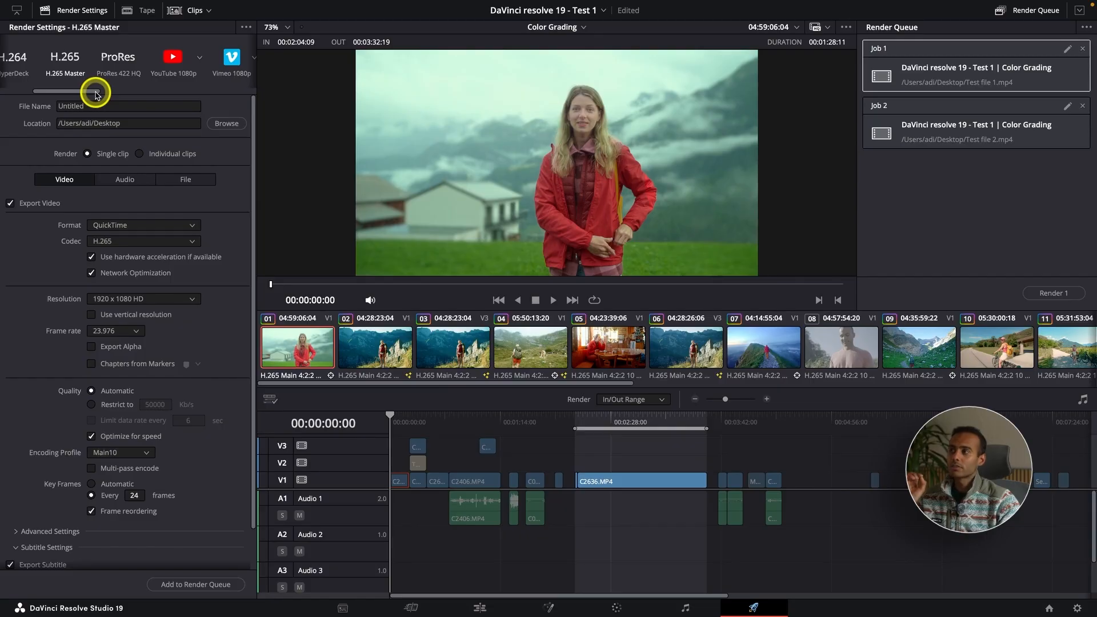
click(117, 66)
drag(86, 92, 108, 92)
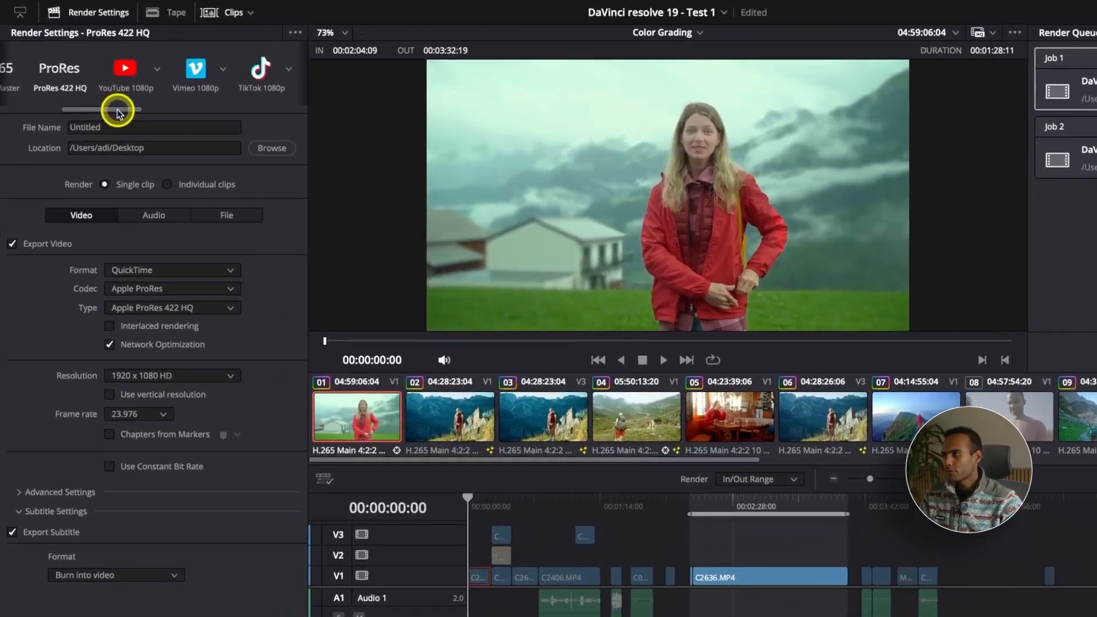
scroll(103, 93, left, 3)
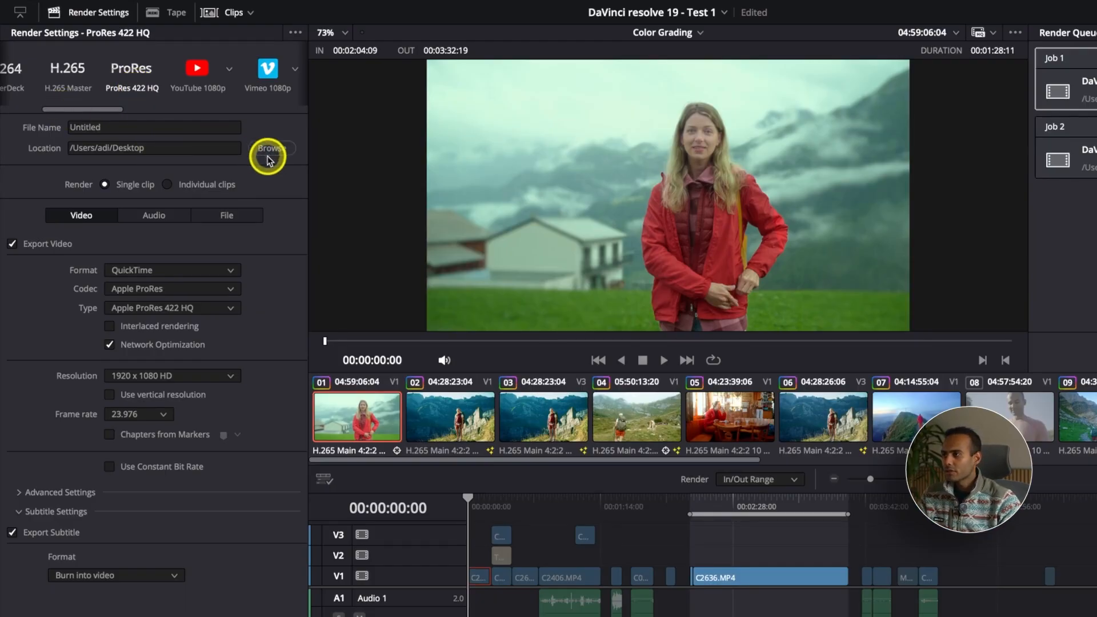
Set the ProRes type to Apple ProRes 422
click(164, 307)
click(215, 326)
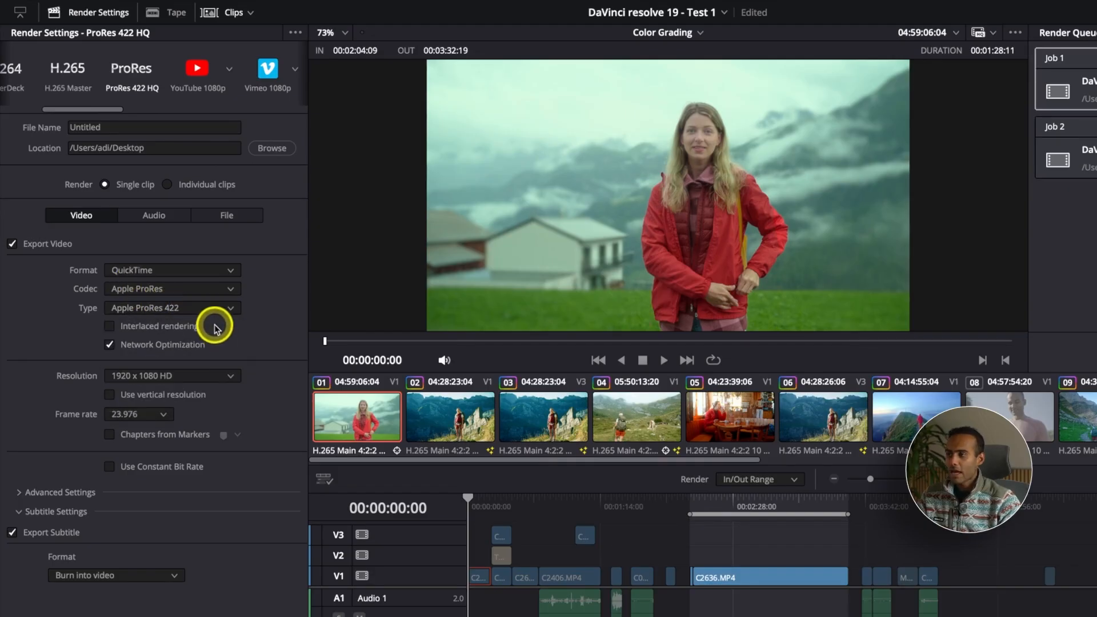
click(218, 307)
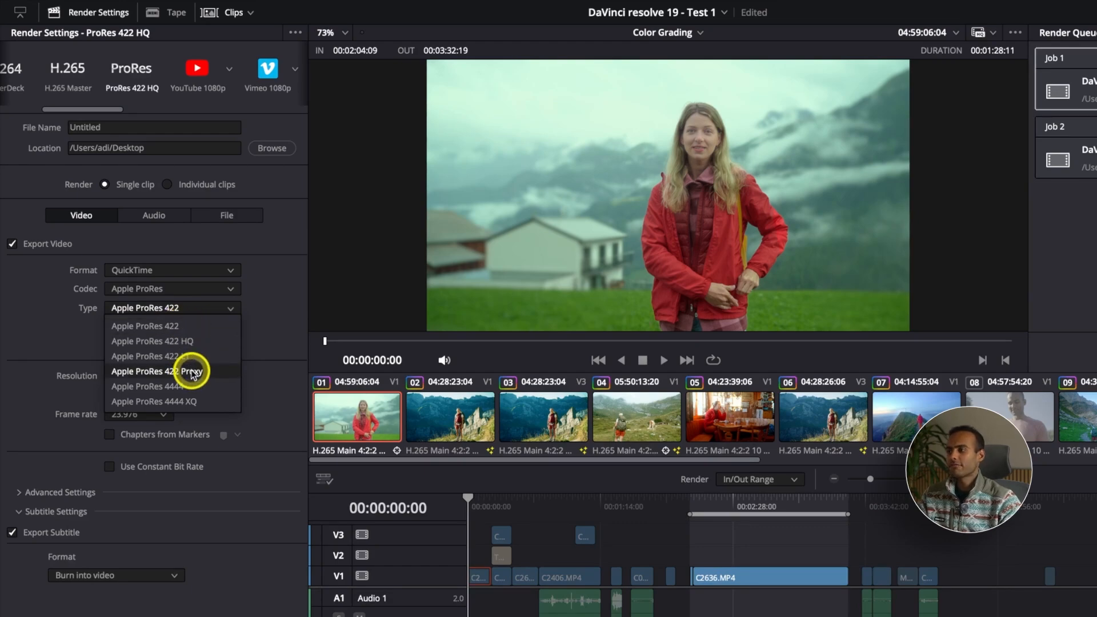
click(215, 310)
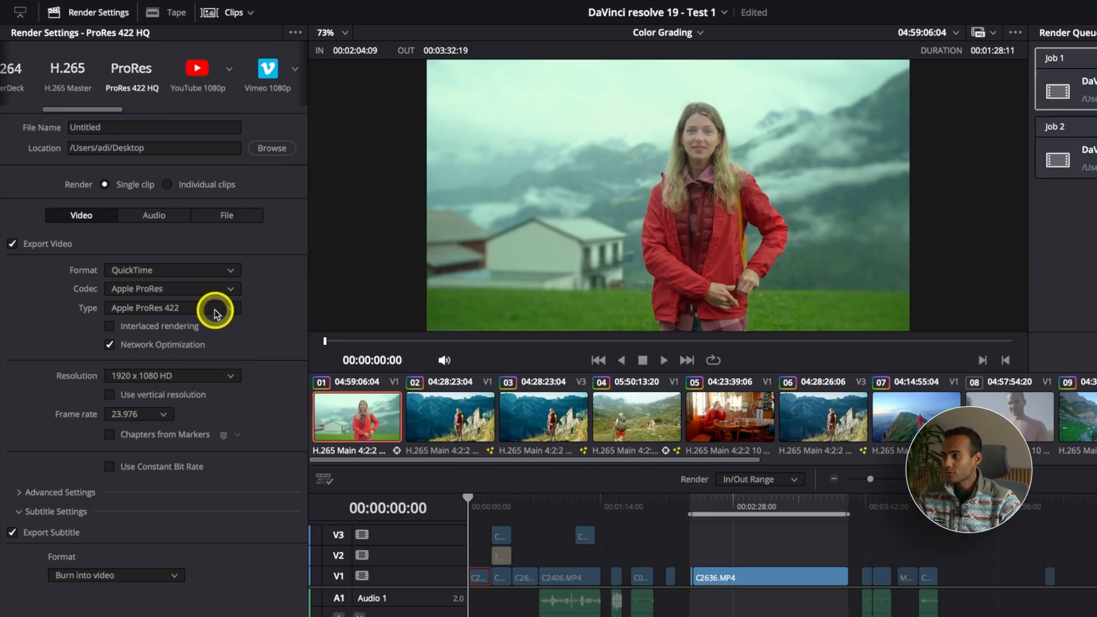
Set the ProRes resolution to 3840 x 2160 Ultra HD and expand then collapse the advanced settings
click(203, 375)
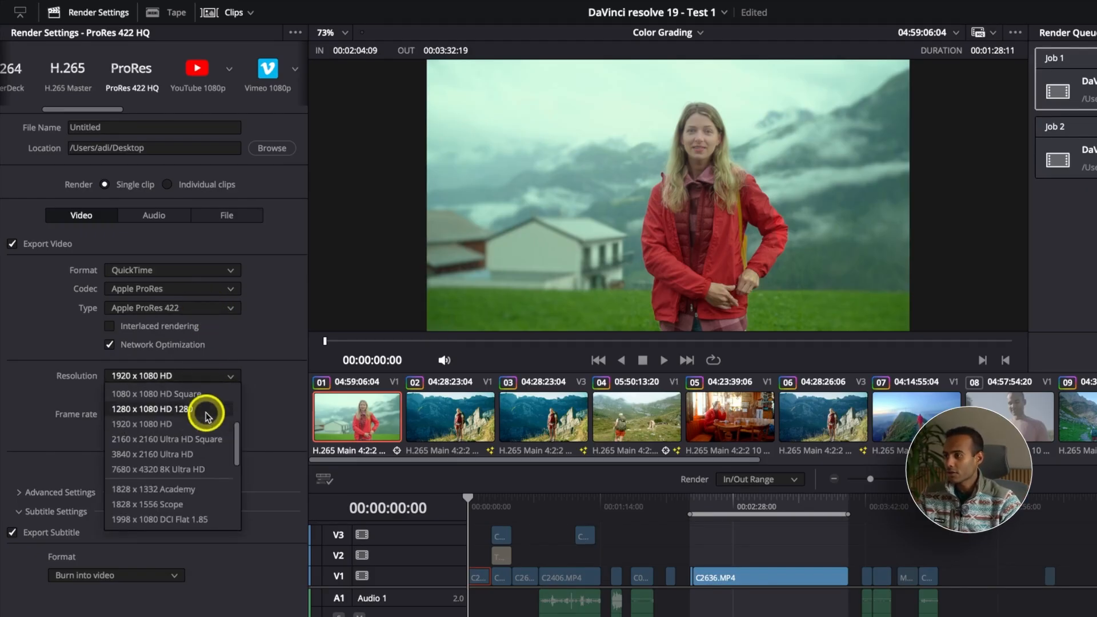
click(203, 454)
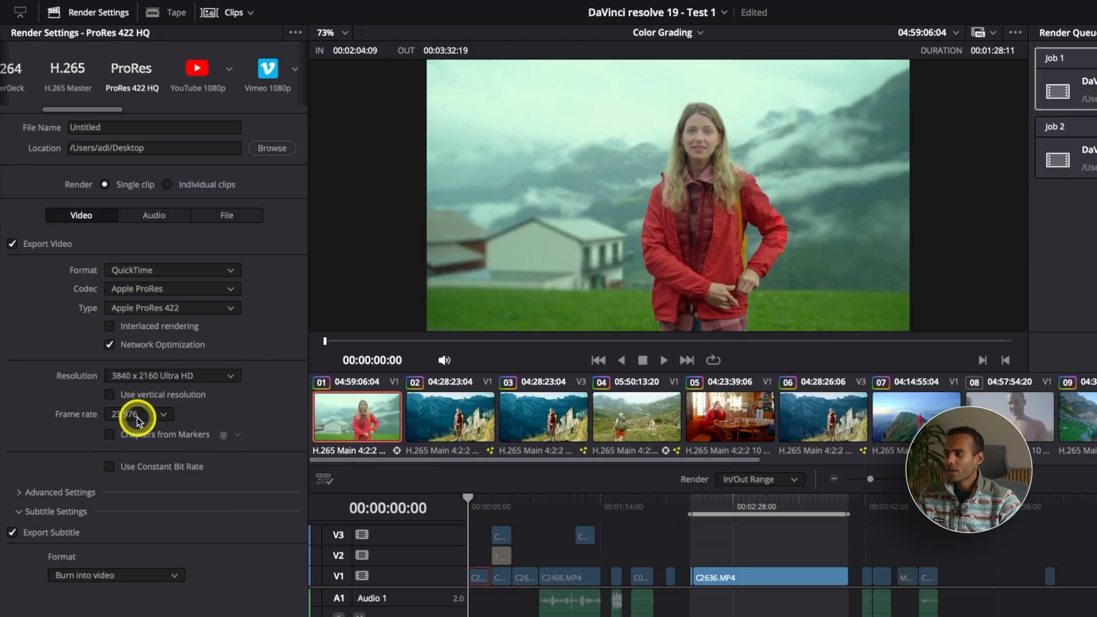
click(53, 492)
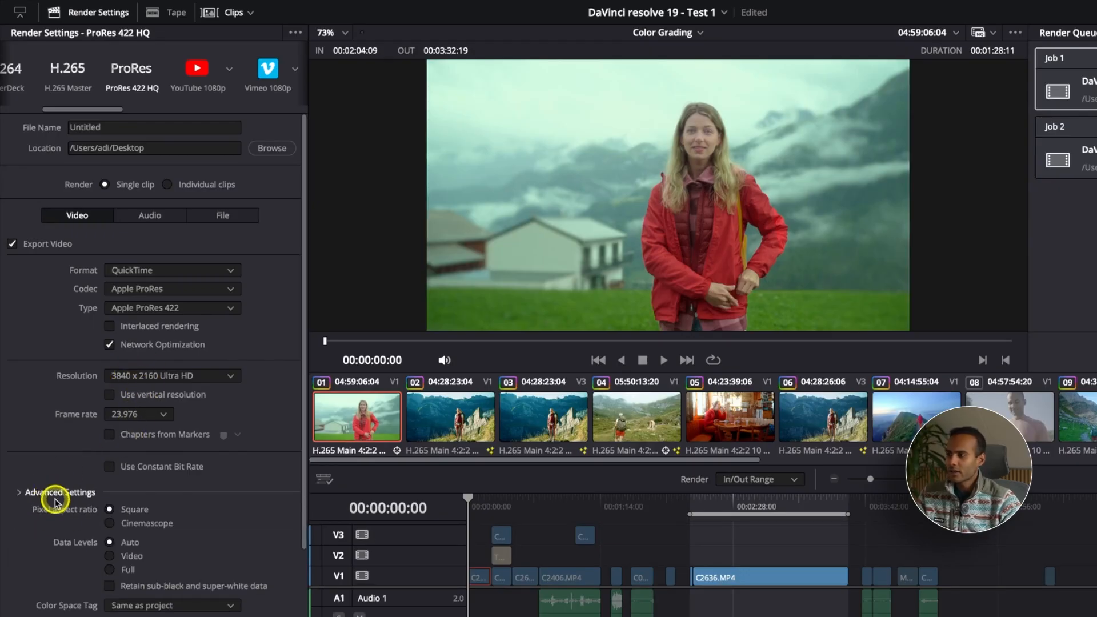
click(56, 500)
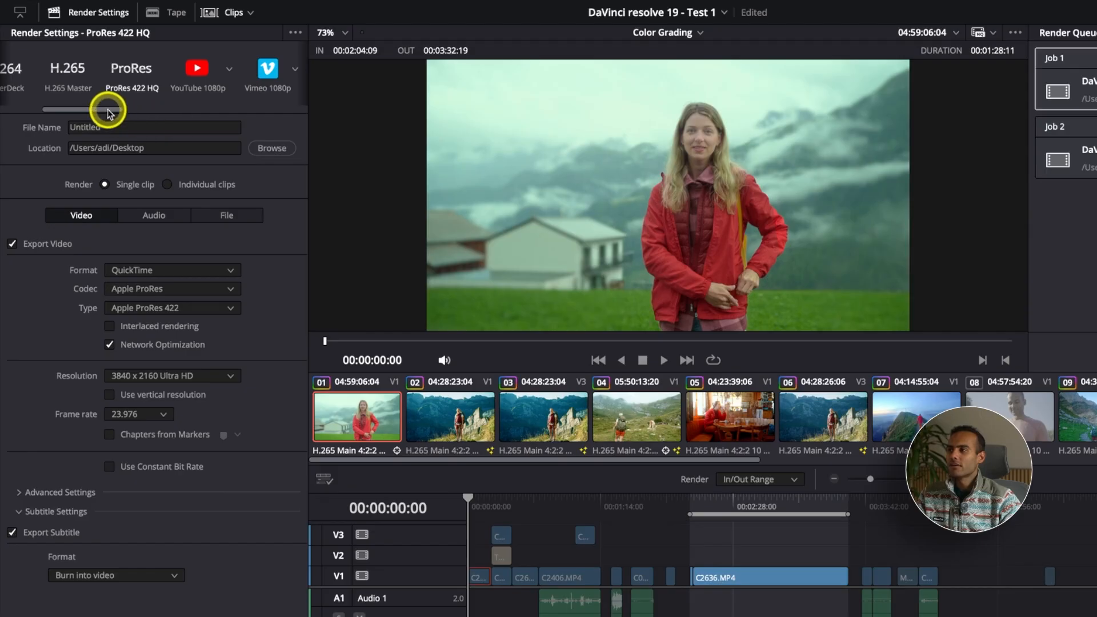
Browse the render presets, from YouTube 1080p and Custom Export through H.264 Master, HyperDeck and H.265 Master to TikTok 1080p
drag(109, 112, 121, 110)
click(144, 71)
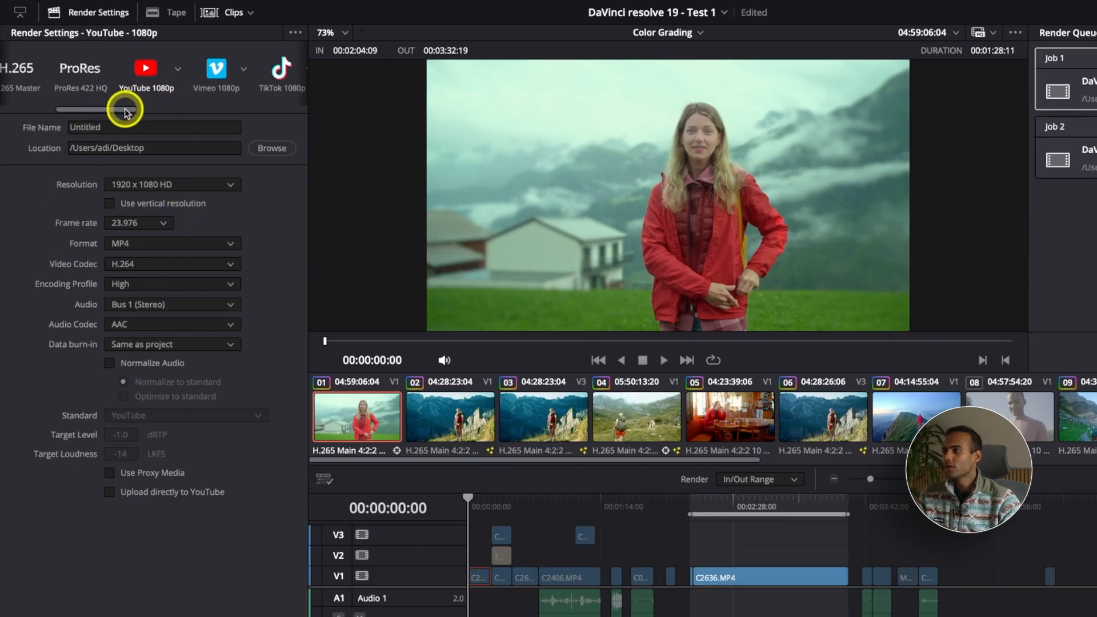
drag(125, 112, 12, 105)
click(51, 107)
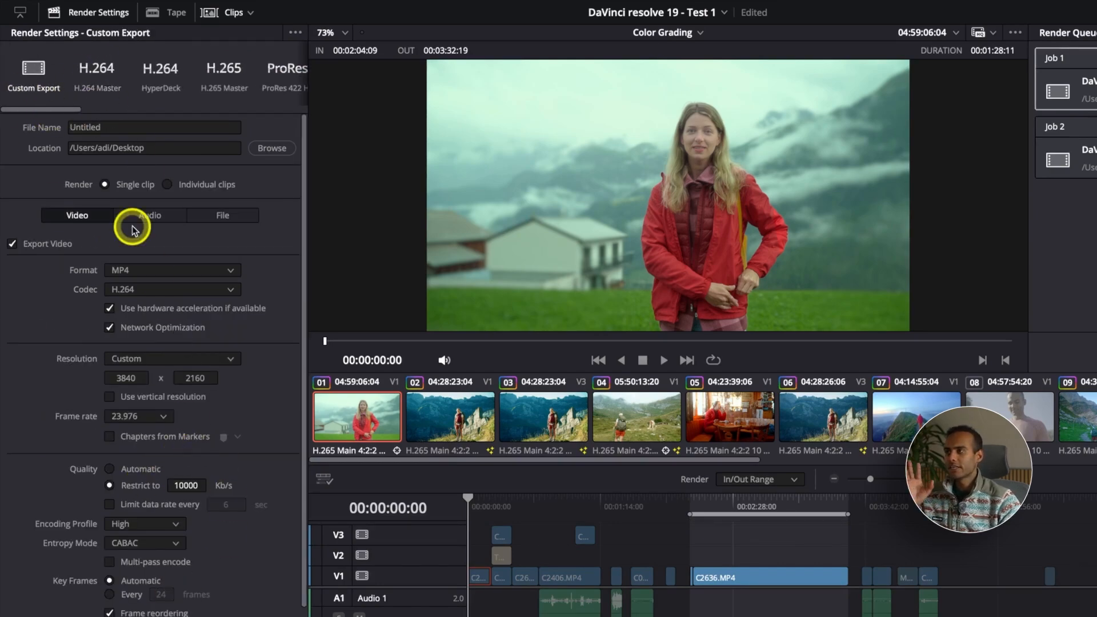
click(113, 78)
click(160, 75)
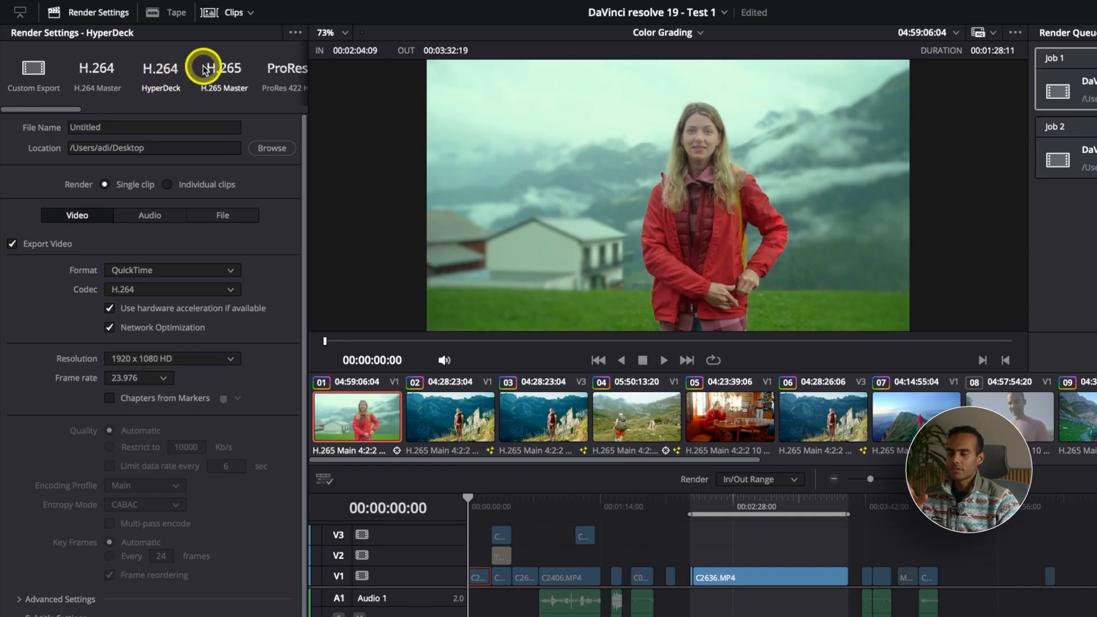
click(223, 75)
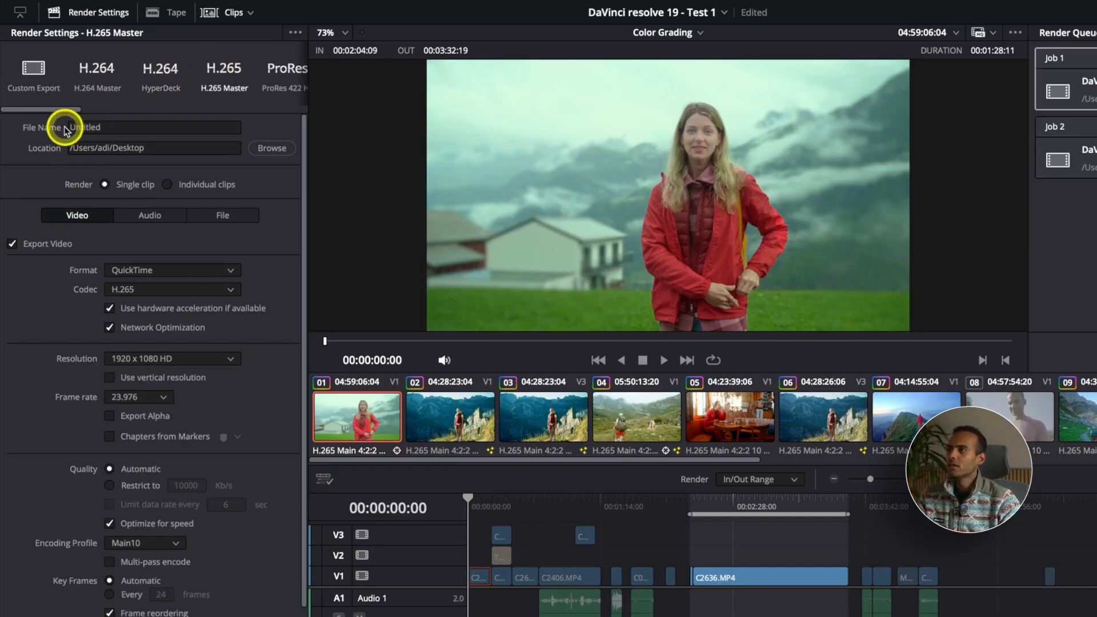
drag(46, 109, 139, 114)
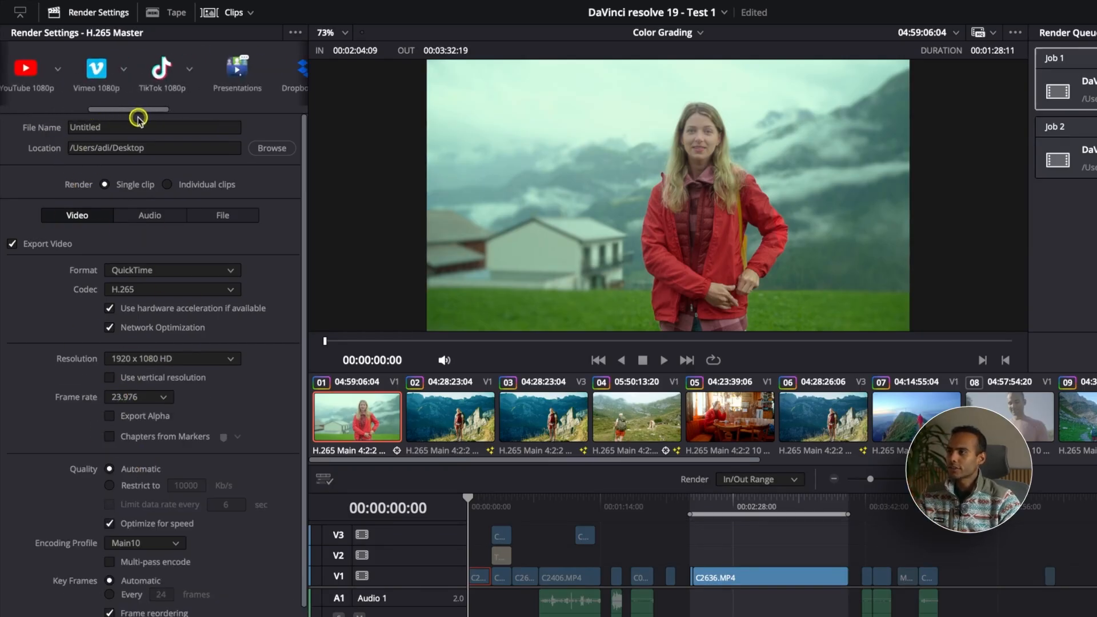
click(143, 91)
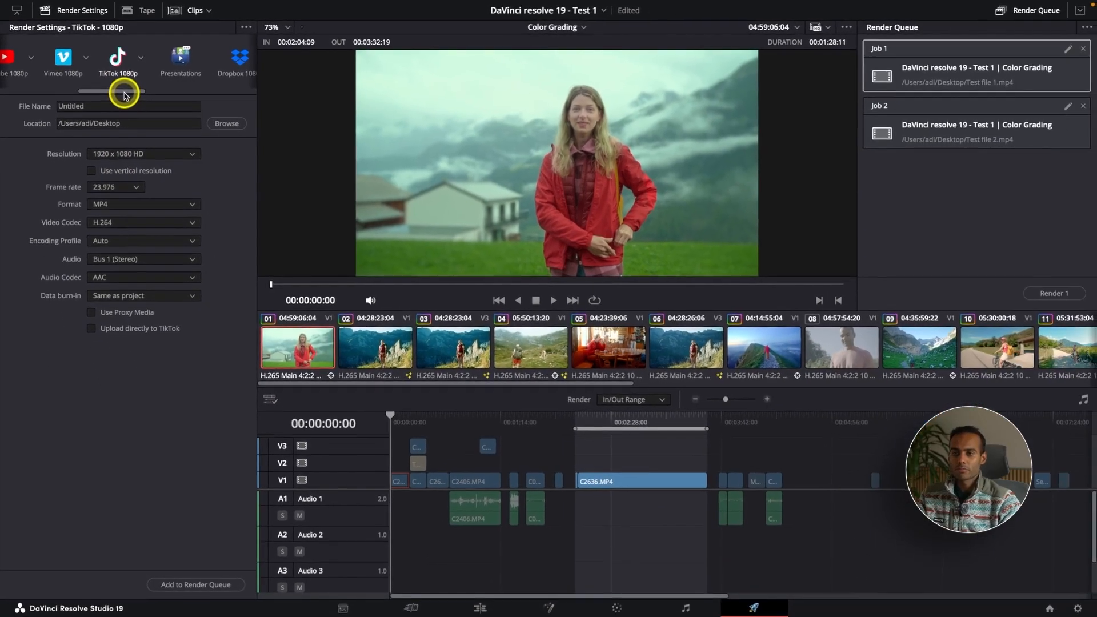
Mark an in point at about 00:07:28:02 and an out point at 00:07:35:14 on the timeline
click(997, 481)
key(super+minus)
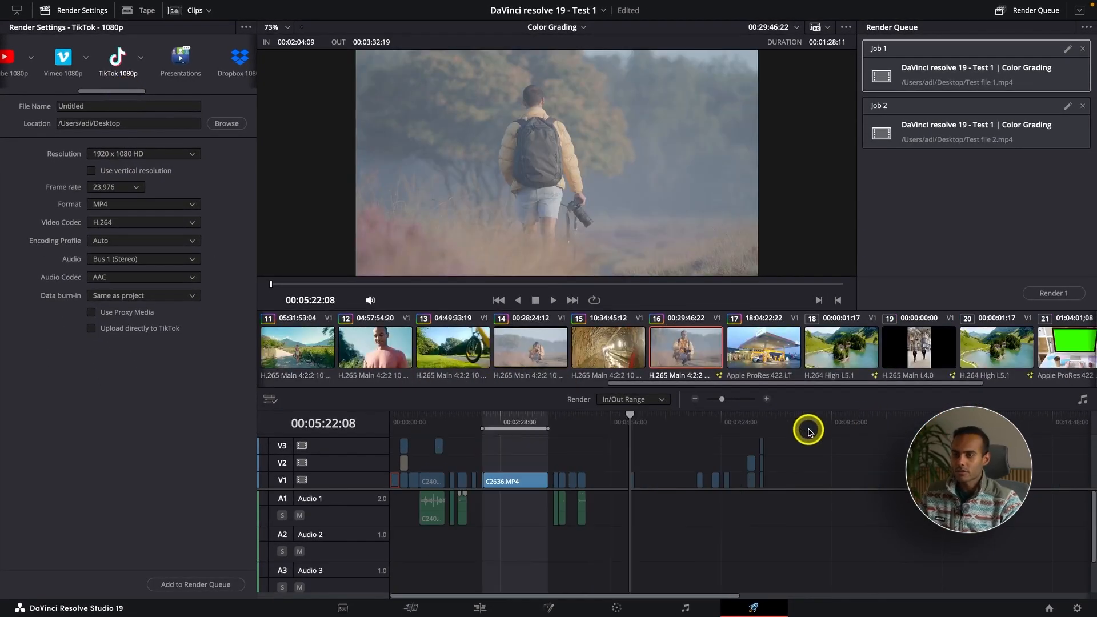
mouse_move(762, 419)
mouse_down()
mouse_move(724, 420)
mouse_move(760, 417)
mouse_up()
key(super+equal)
key(super+equal)
key(i)
key(o)
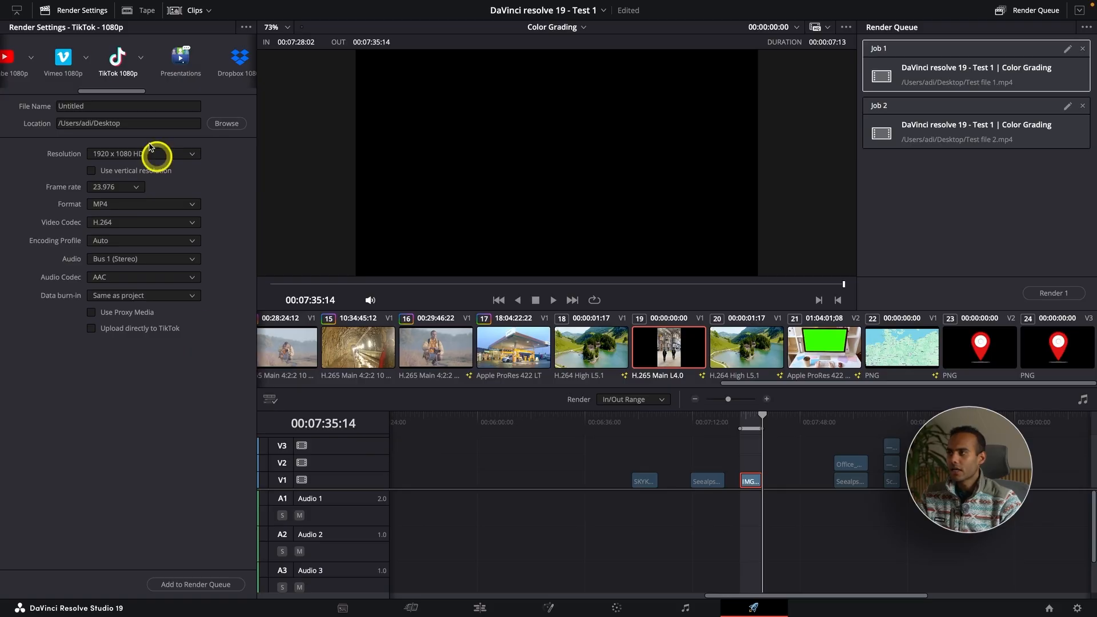
Select the Custom Export preset and enable vertical resolution
drag(121, 90, 3, 91)
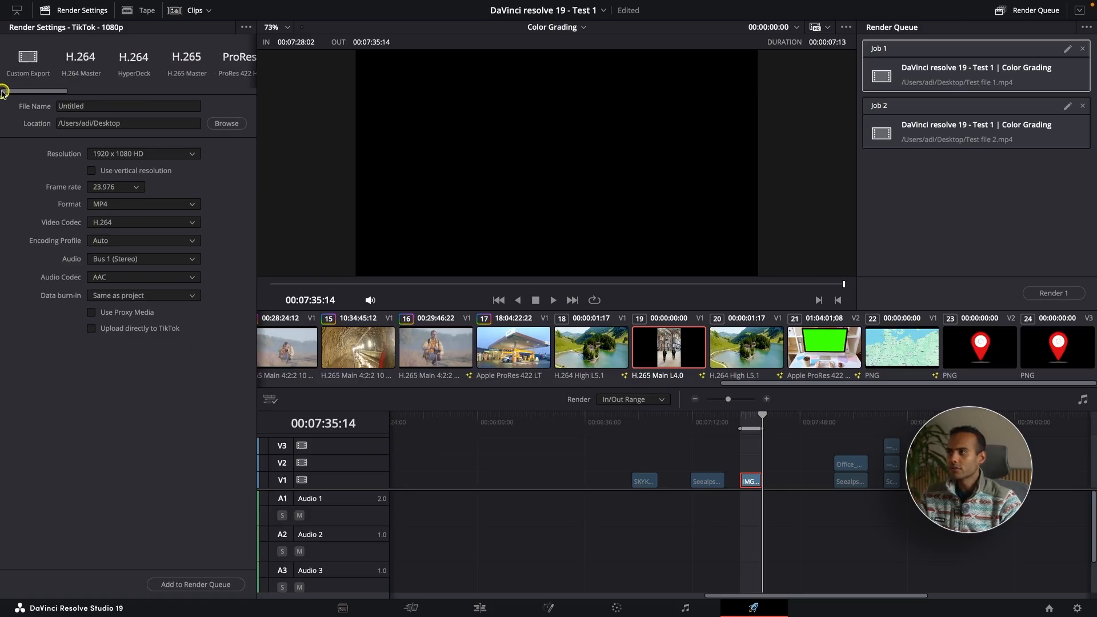
click(27, 65)
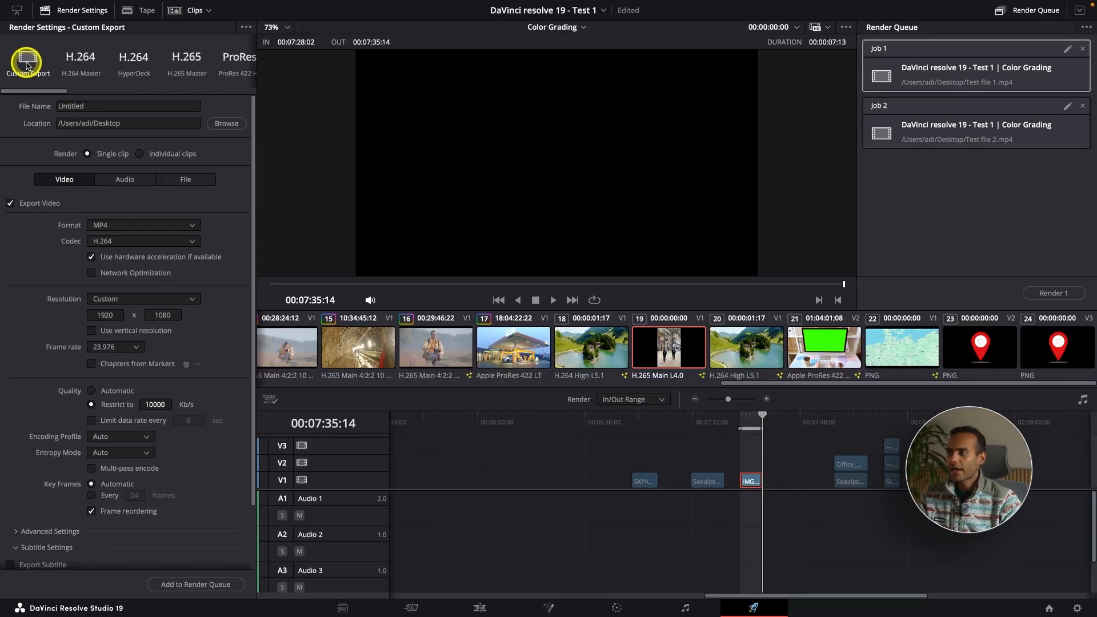
click(91, 330)
drag(745, 425, 750, 425)
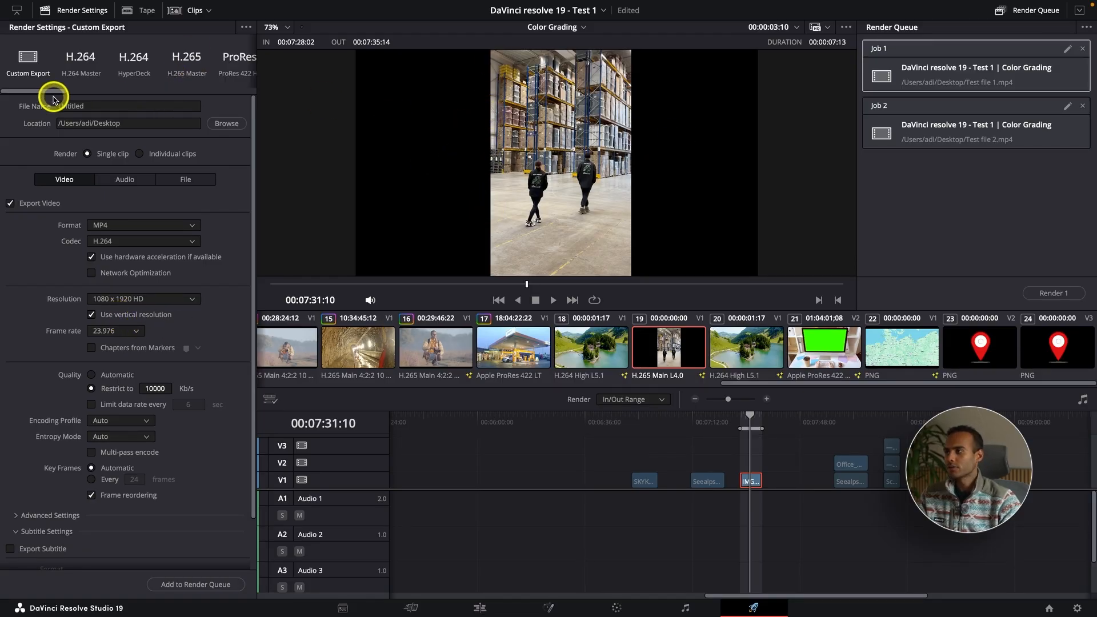
Select the TikTok 1080p preset and open its options menu
drag(26, 91, 141, 100)
click(69, 55)
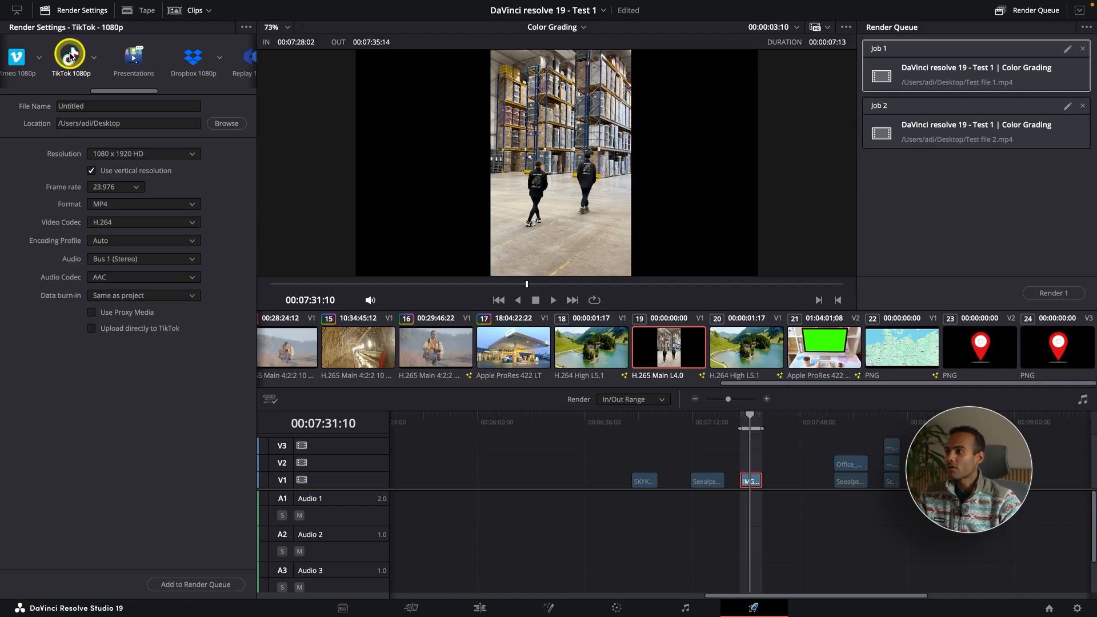
click(94, 58)
click(94, 59)
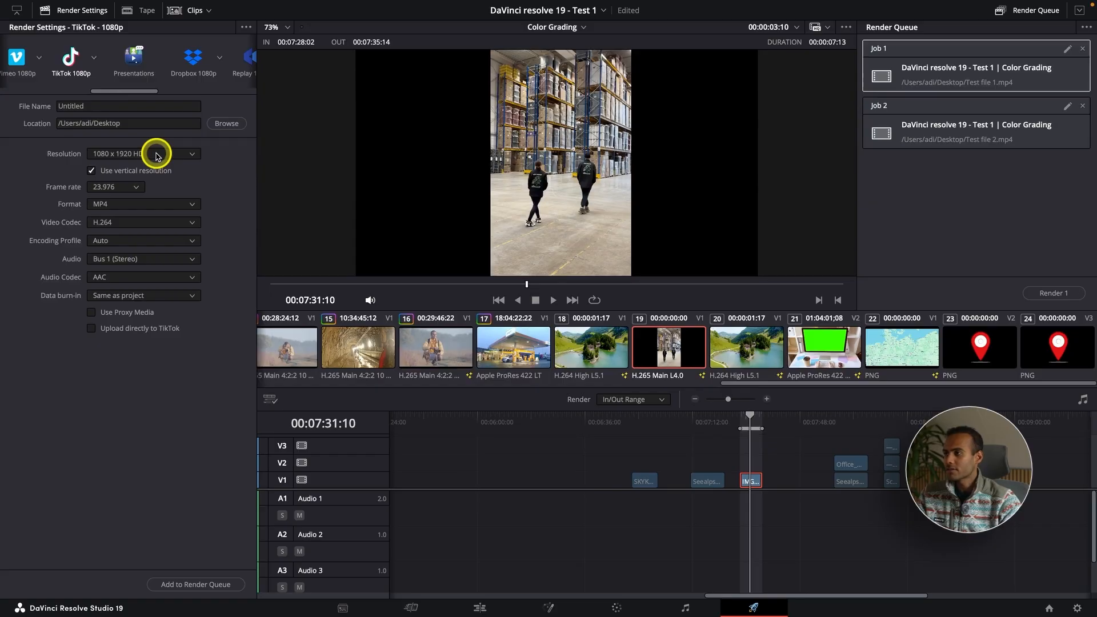
Inspect the Premiere XML and Audio Only presets, including the audio export format options
drag(144, 93, 247, 96)
click(70, 59)
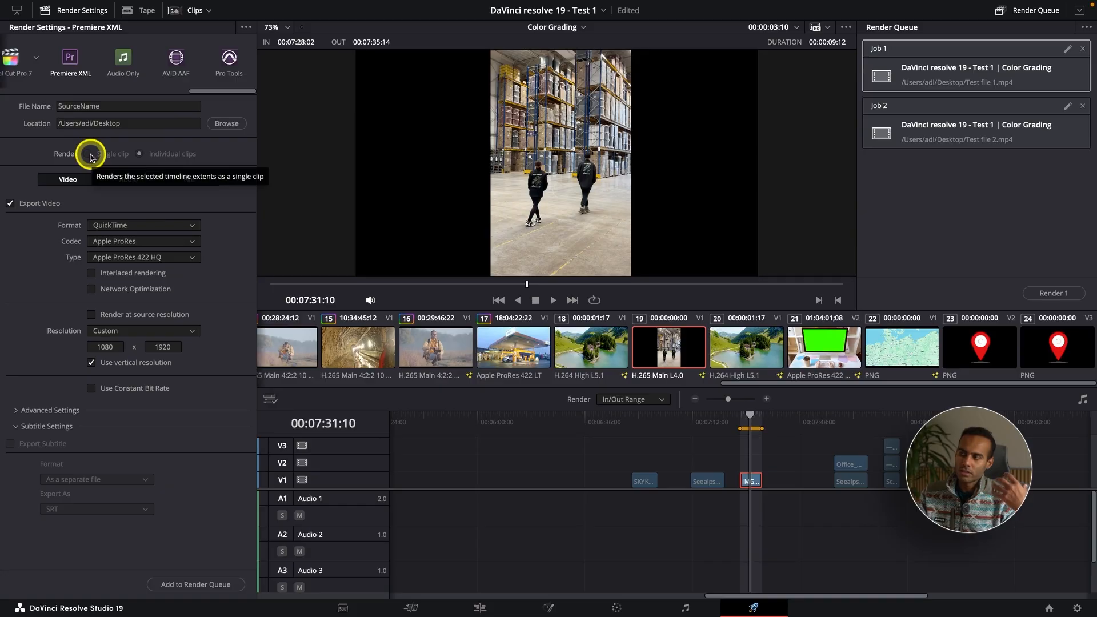
click(121, 60)
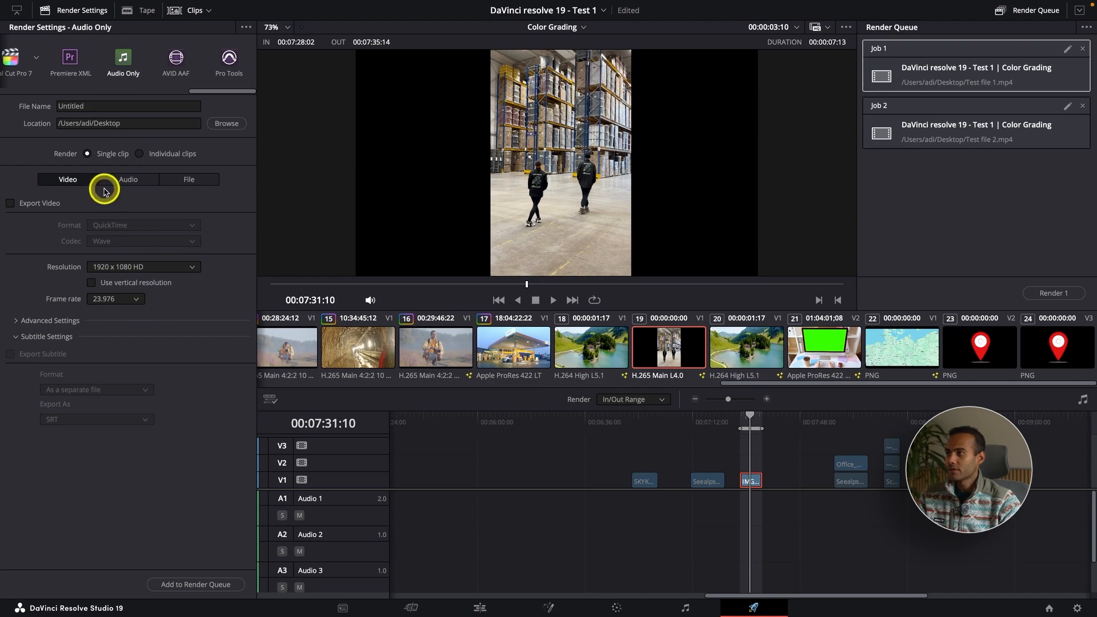
click(132, 181)
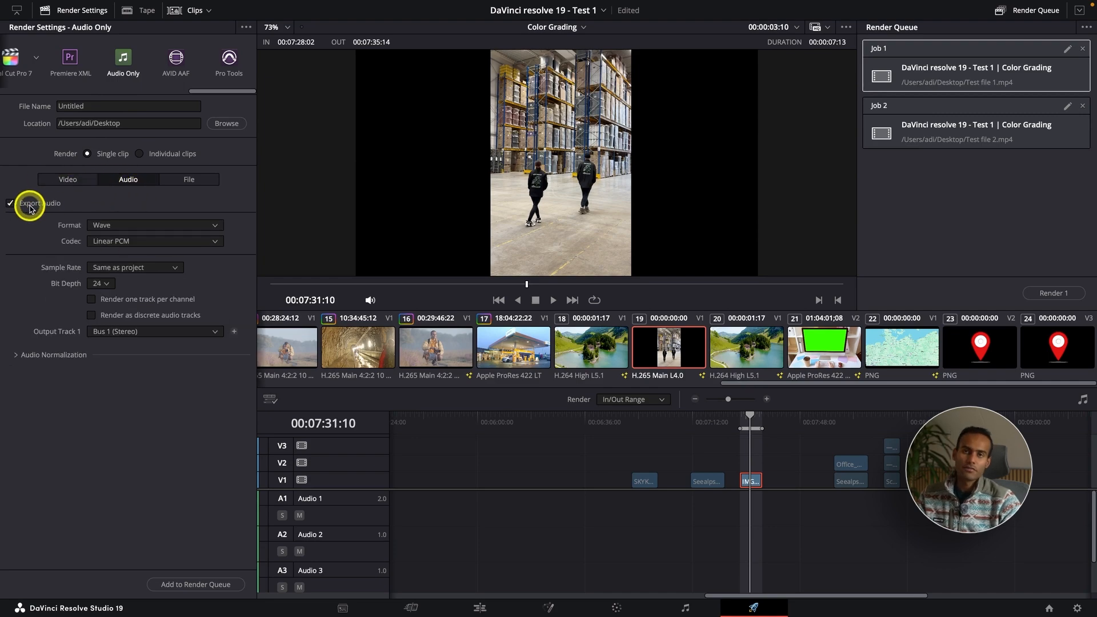
click(115, 226)
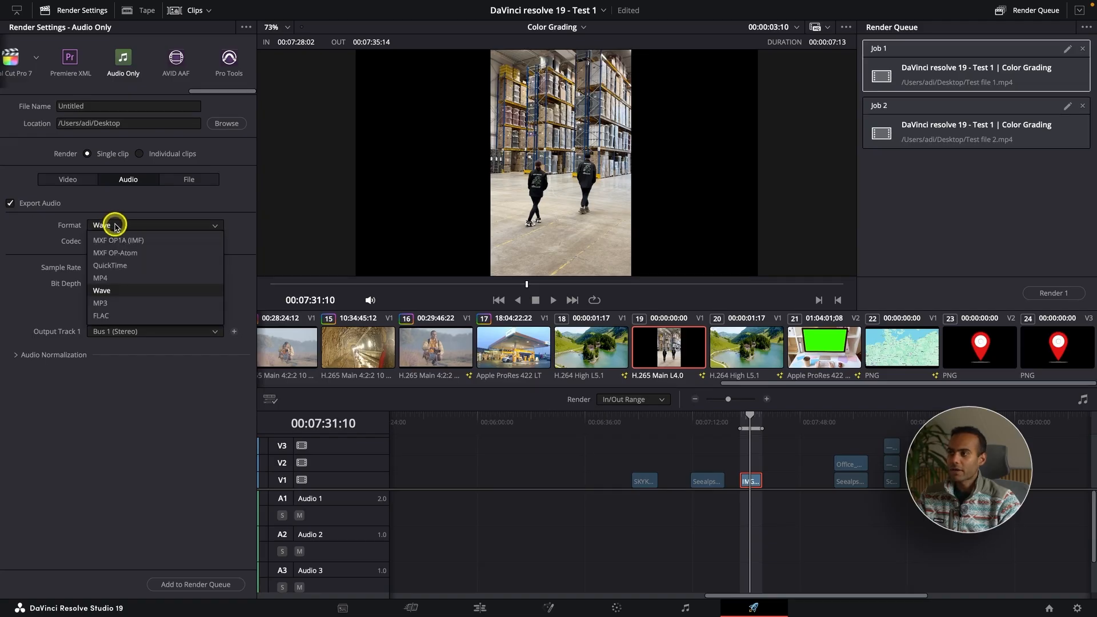
click(115, 226)
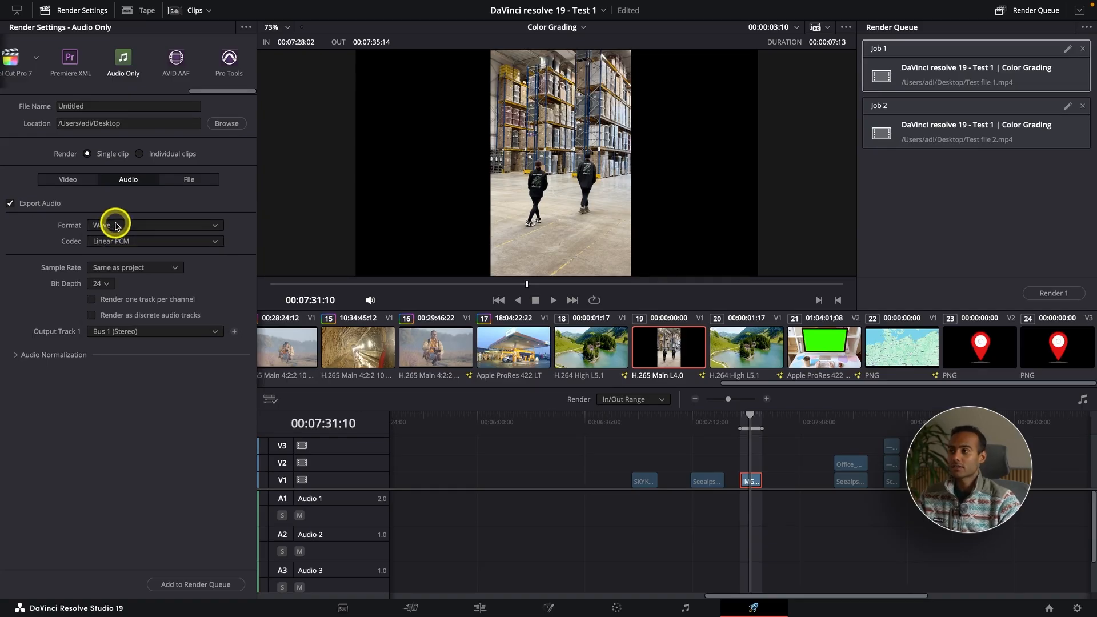
Select the H.264 Master preset and switch back to the Custom Export preset
drag(215, 91, 2, 123)
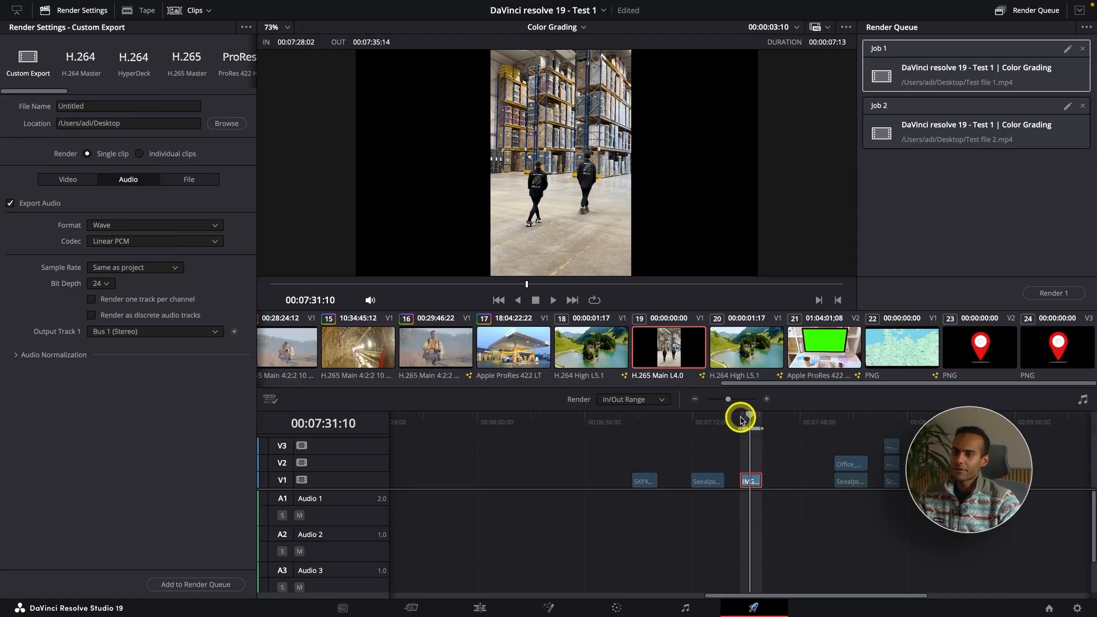
drag(739, 417, 745, 419)
click(89, 72)
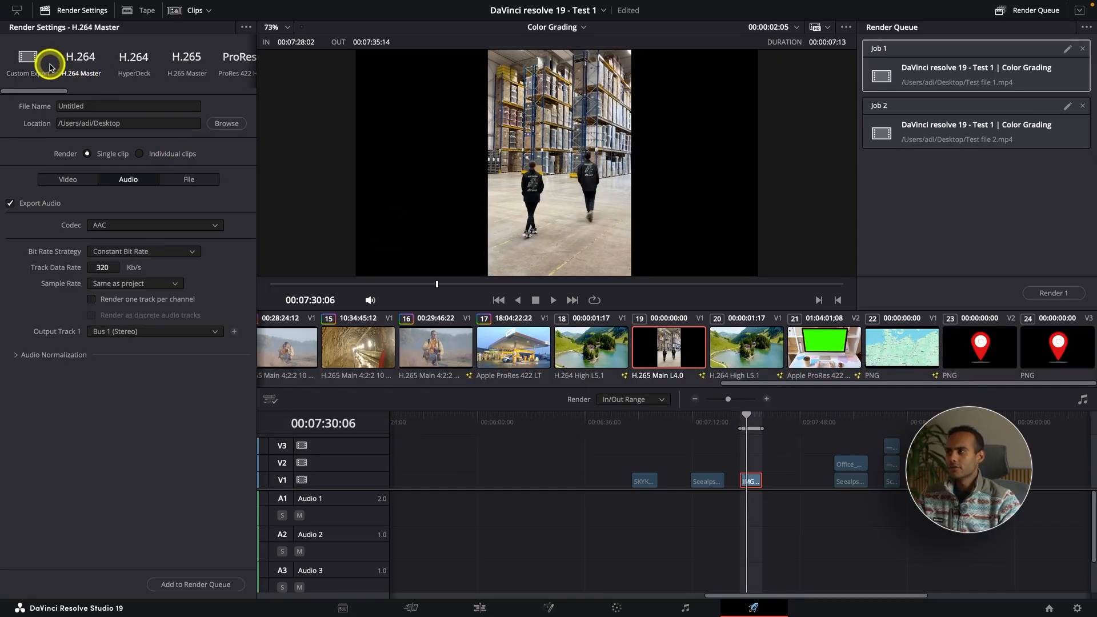
click(36, 68)
Mark an in point at 00:00:00:00 and an out point at 00:01:14:12 on the timeline
click(641, 414)
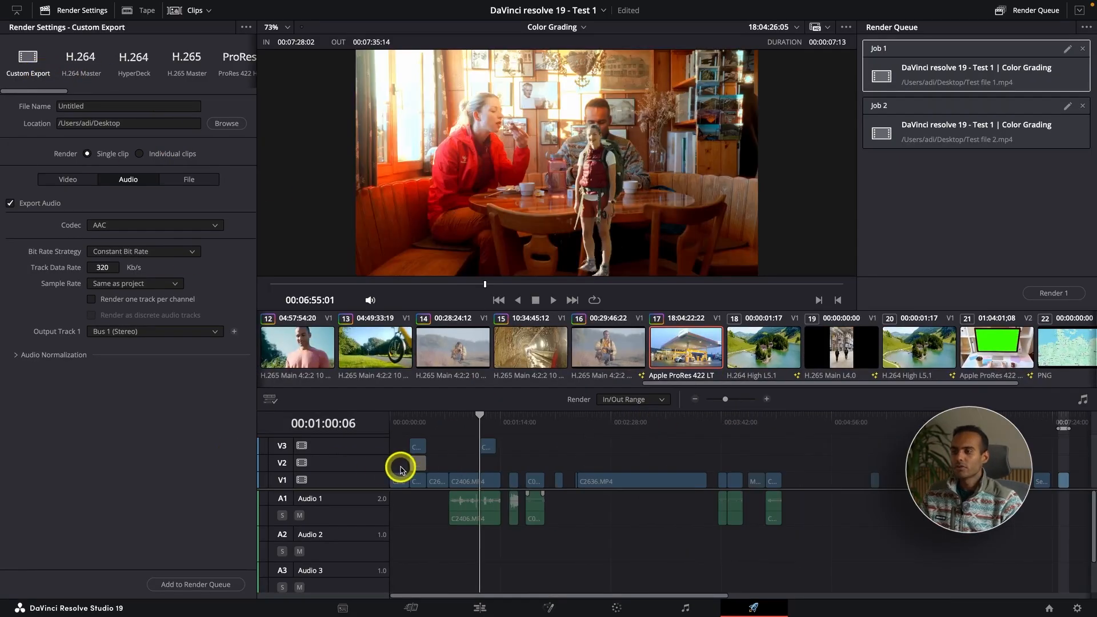
drag(399, 465, 391, 451)
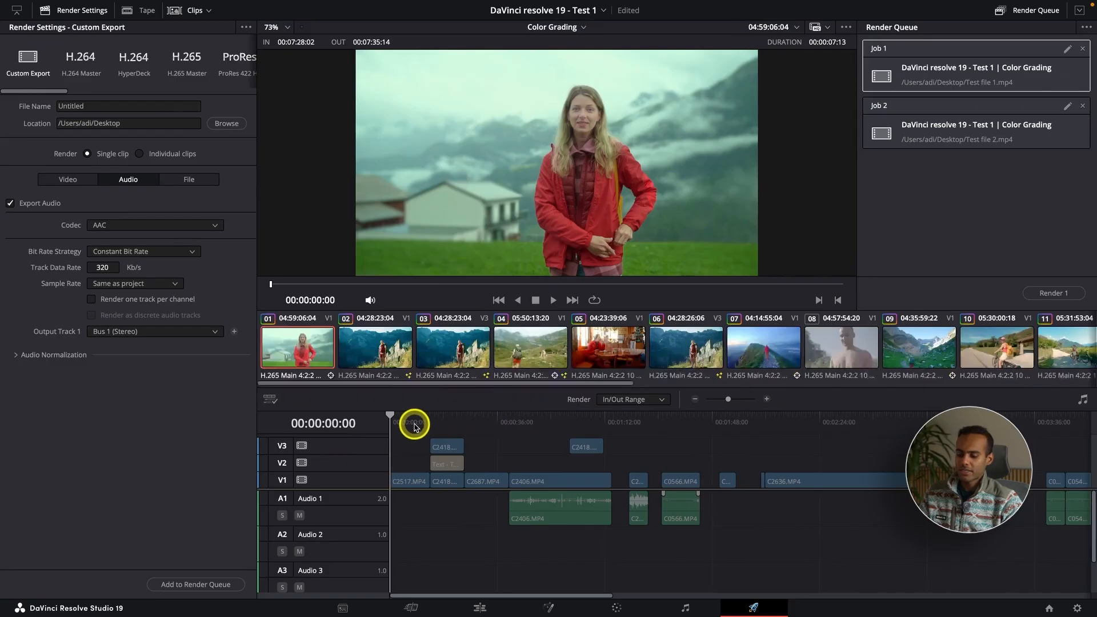
key(i)
click(616, 422)
key(o)
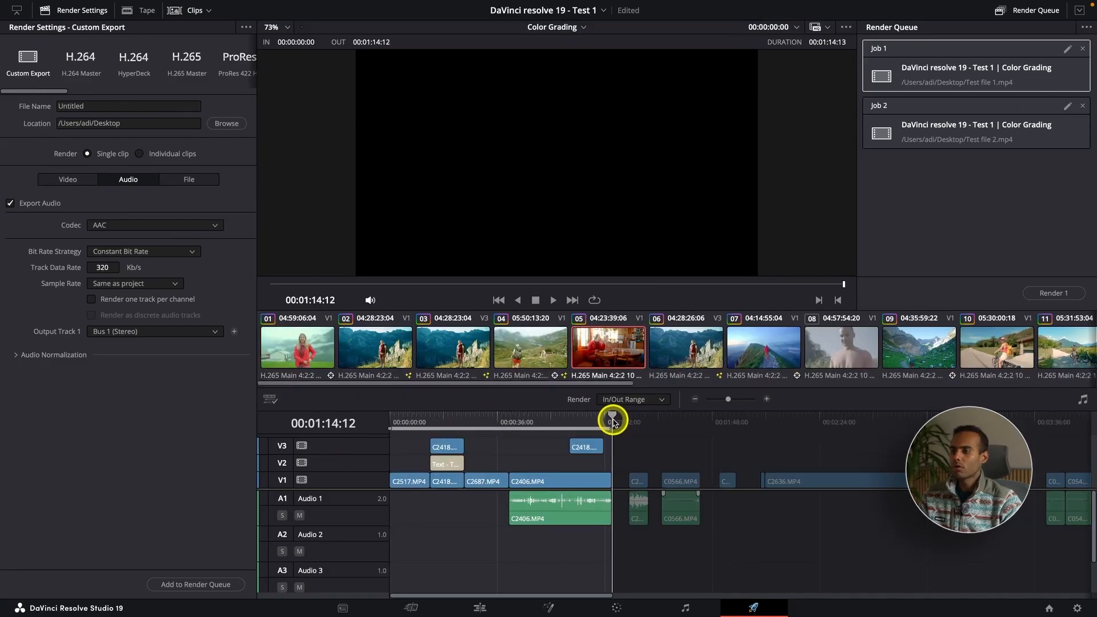
click(533, 421)
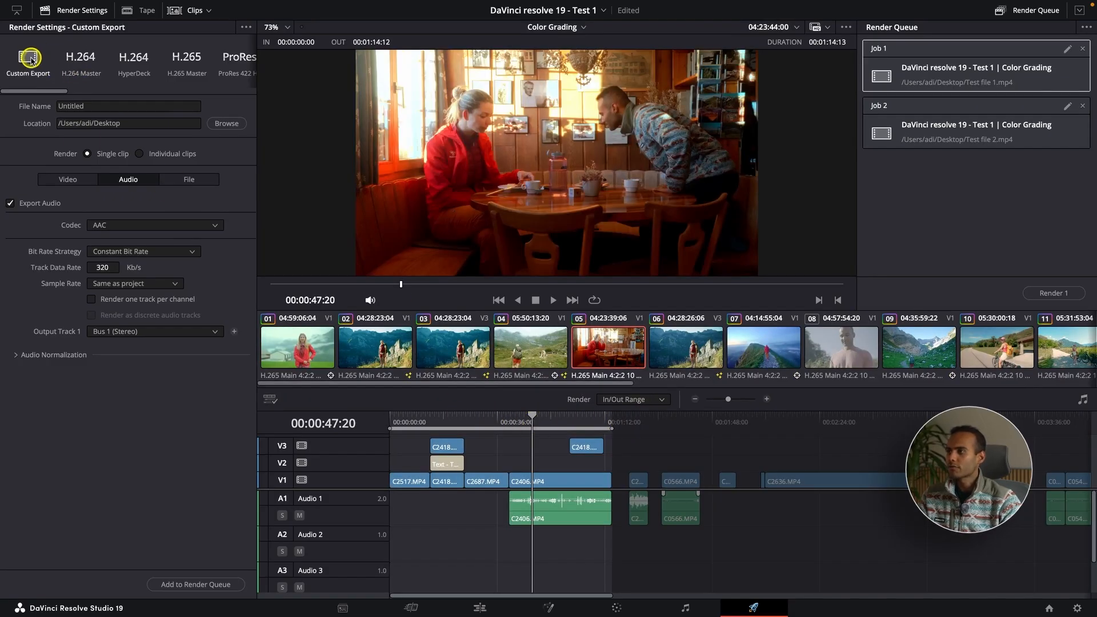
Set the video resolution to 1920 x 1080 HD and restrict quality to 10000 Kb/s
click(54, 180)
scroll(40, 194, down, 3)
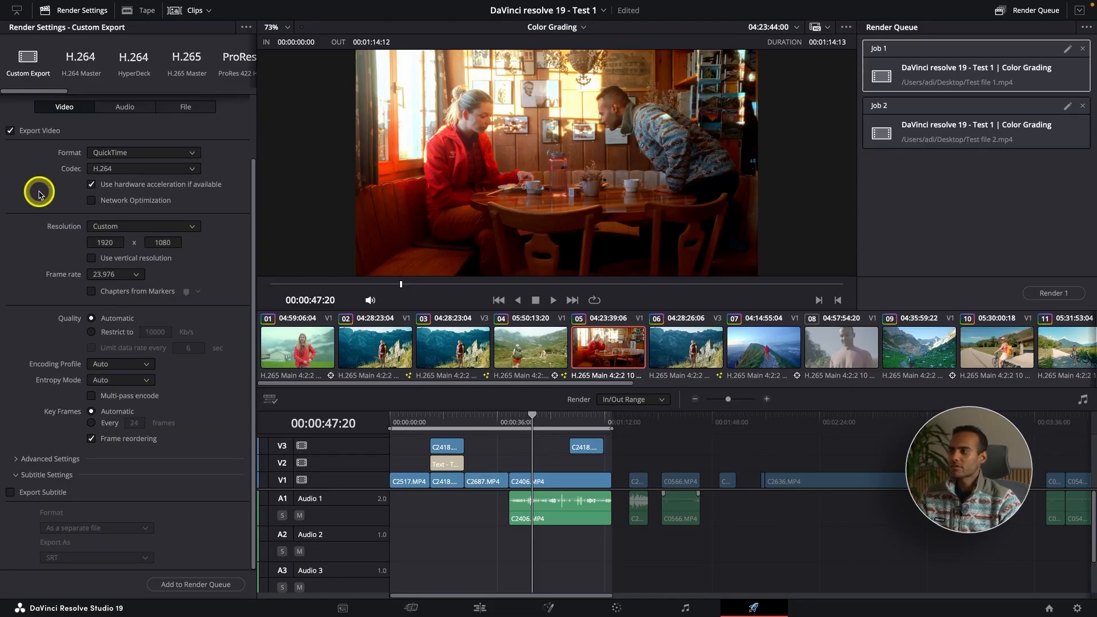
click(135, 226)
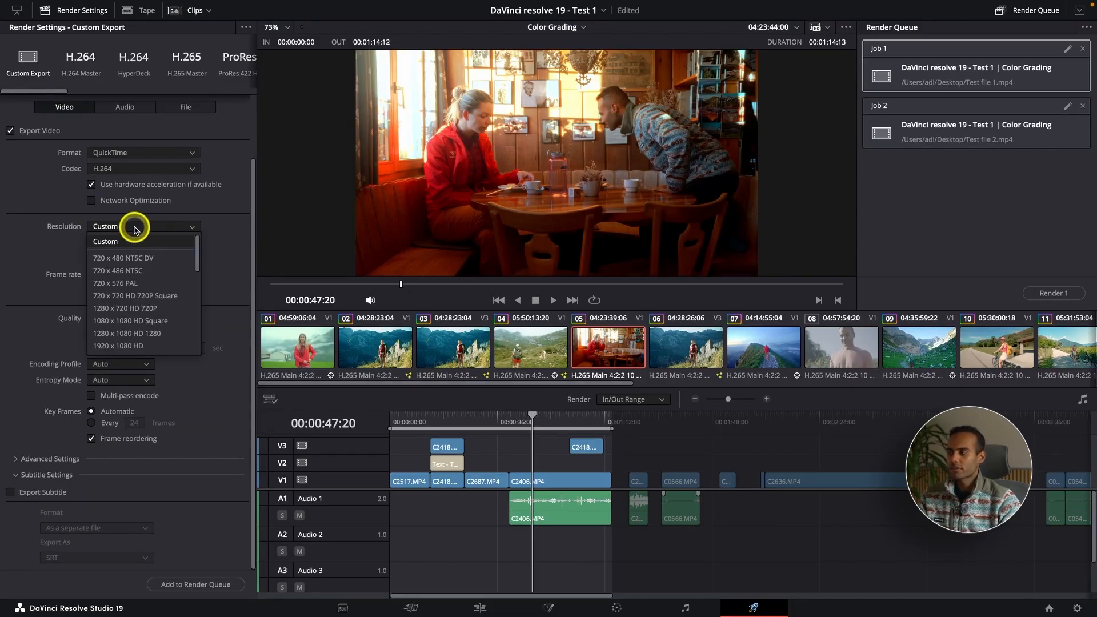
click(43, 227)
click(91, 259)
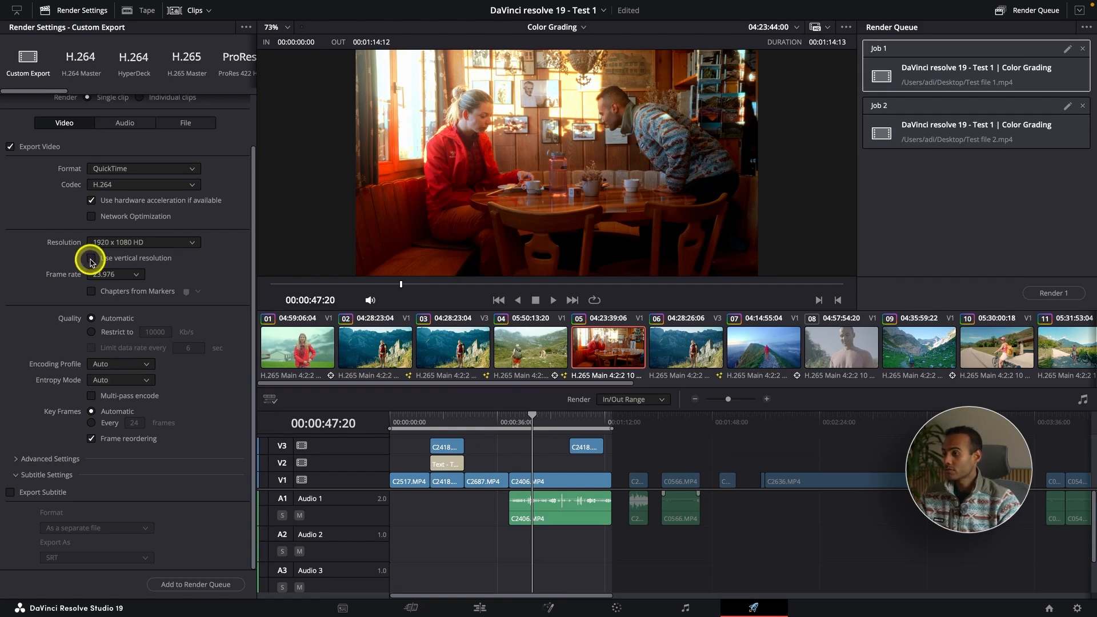
click(119, 332)
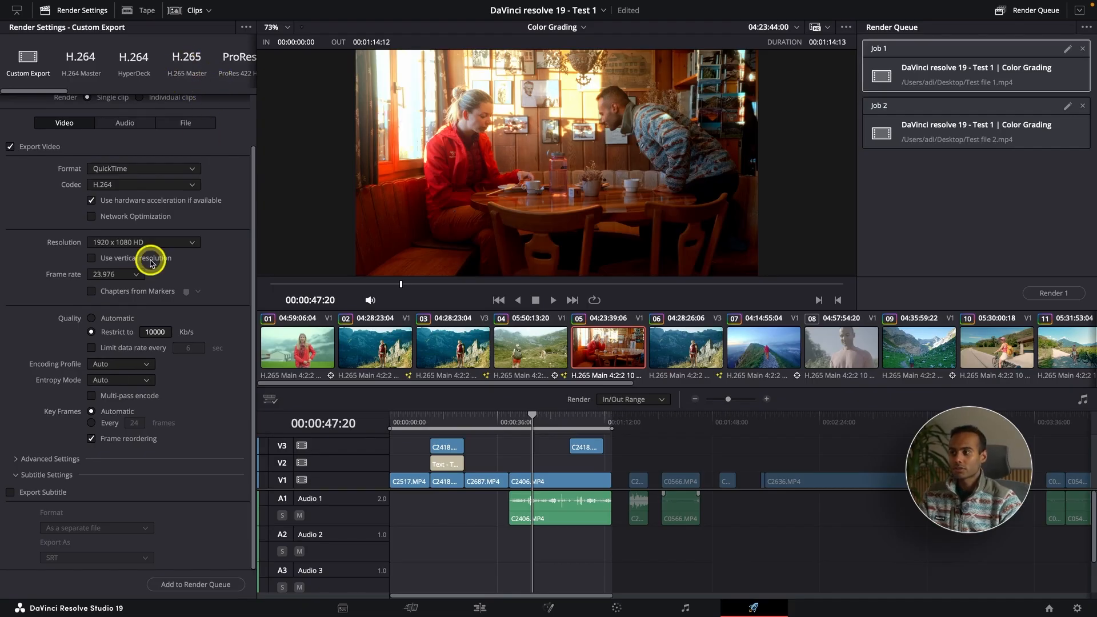
Enable subtitle export and set its format to Burn into video
click(12, 492)
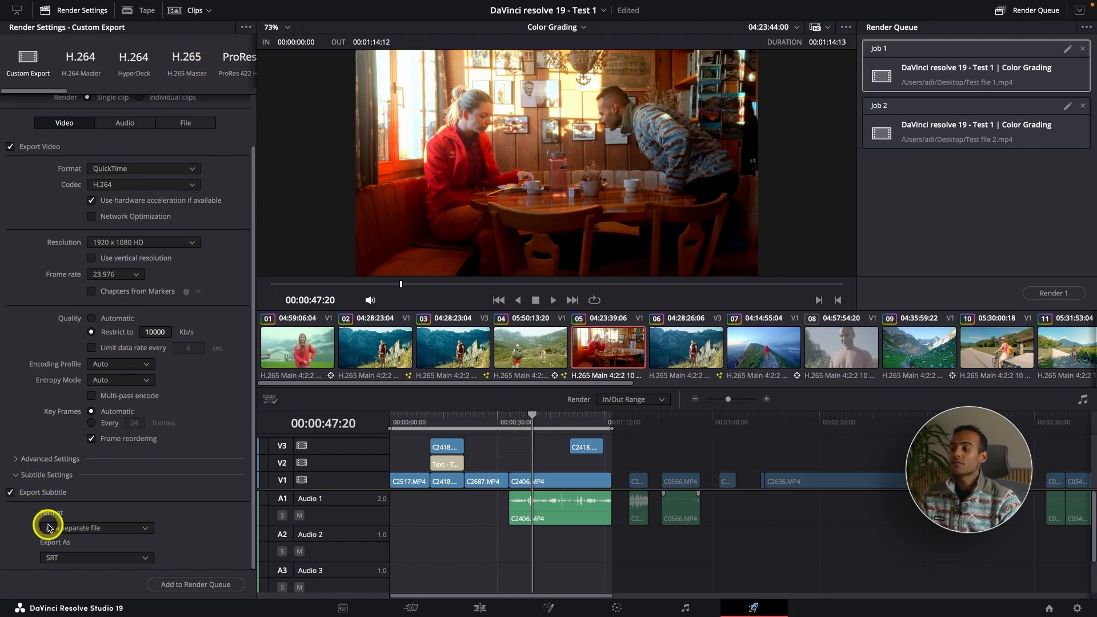
click(69, 527)
click(86, 568)
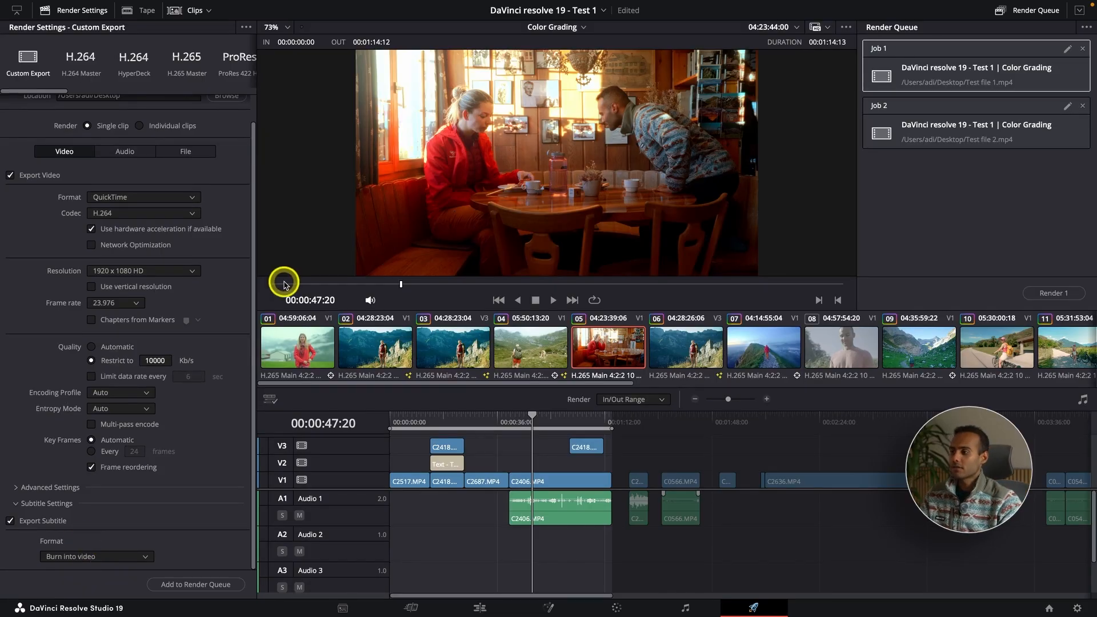
scroll(173, 369, up, 1)
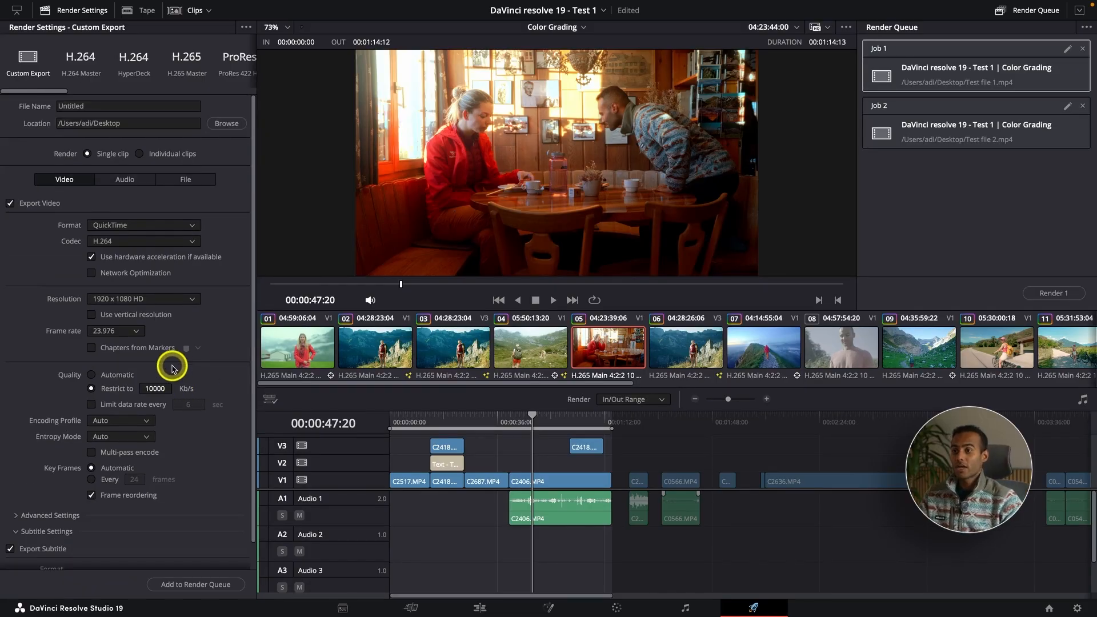